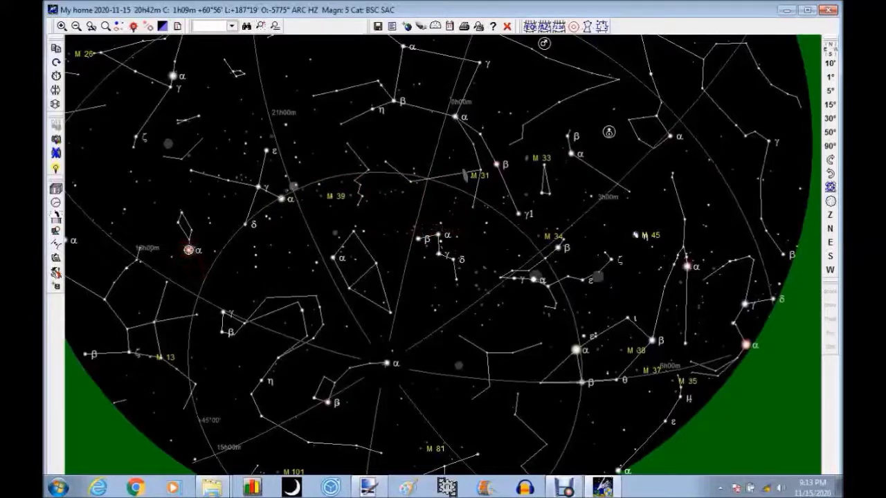
Label Vega in Lyra on the whole-sky chart as 'VEGA 3 Alp Lyr'.
left_click(189, 249)
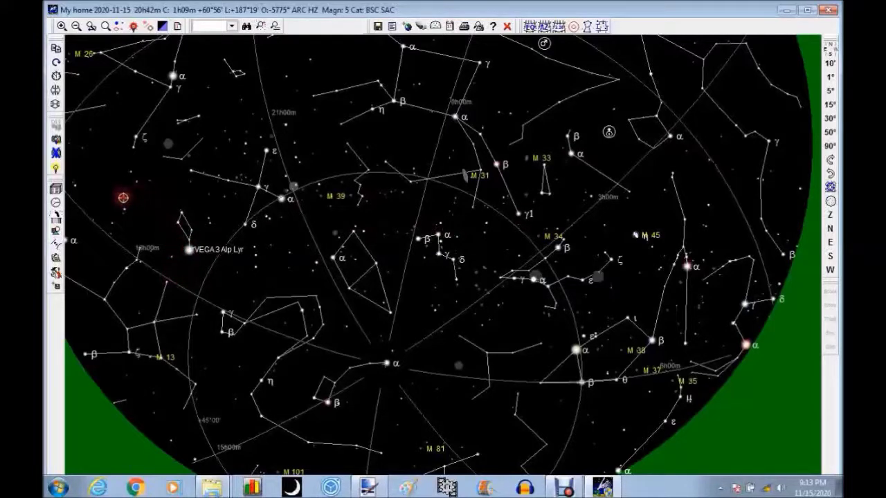
Zoom in around Vega and show its identification details (magnitude 0.03, class A0Va).
left_click_drag(121, 193, 302, 301)
left_click(213, 235)
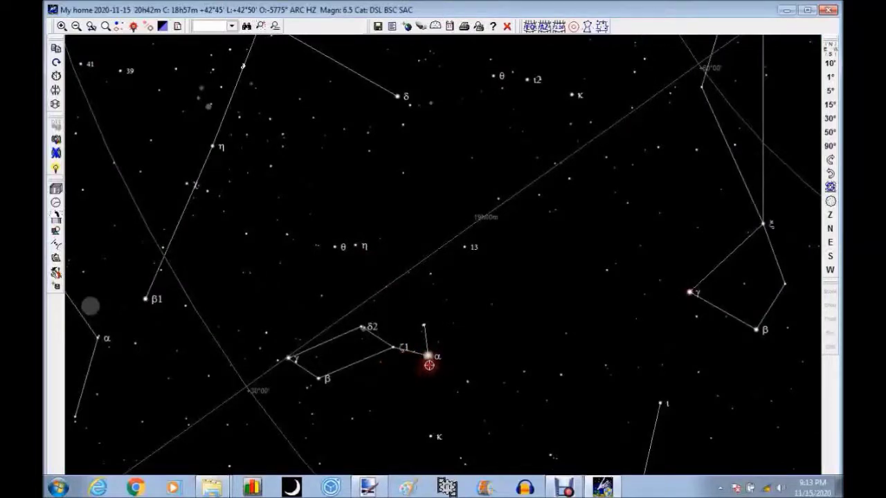
double_click(459, 357)
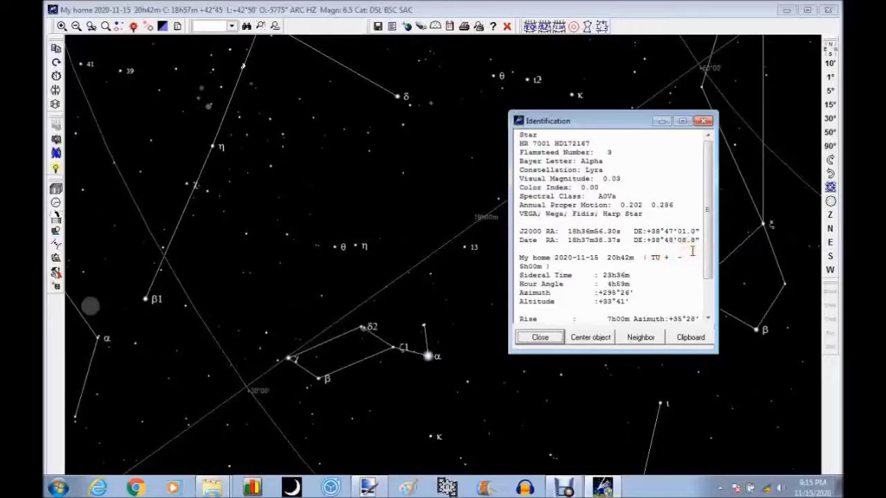
left_click(688, 247)
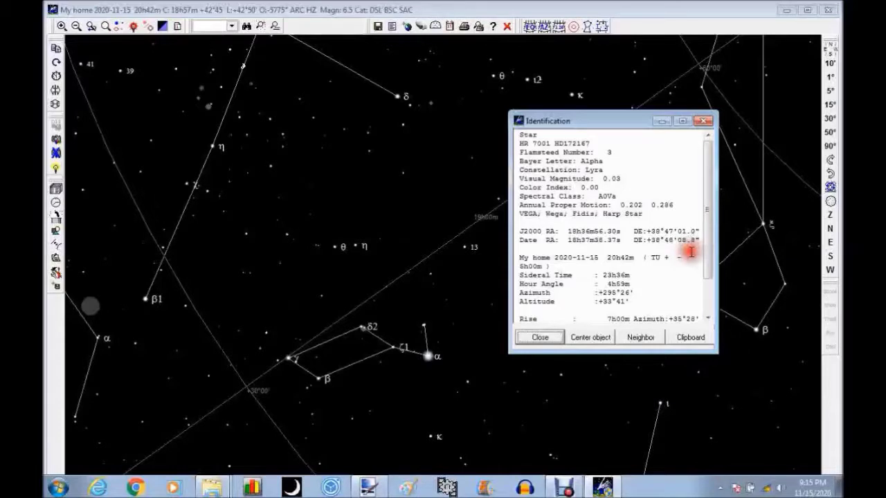
left_click(670, 256)
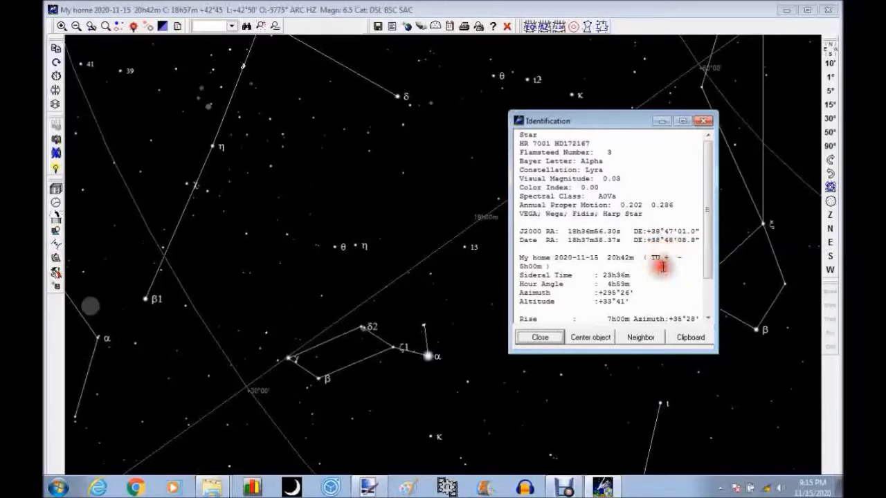
left_click(664, 252)
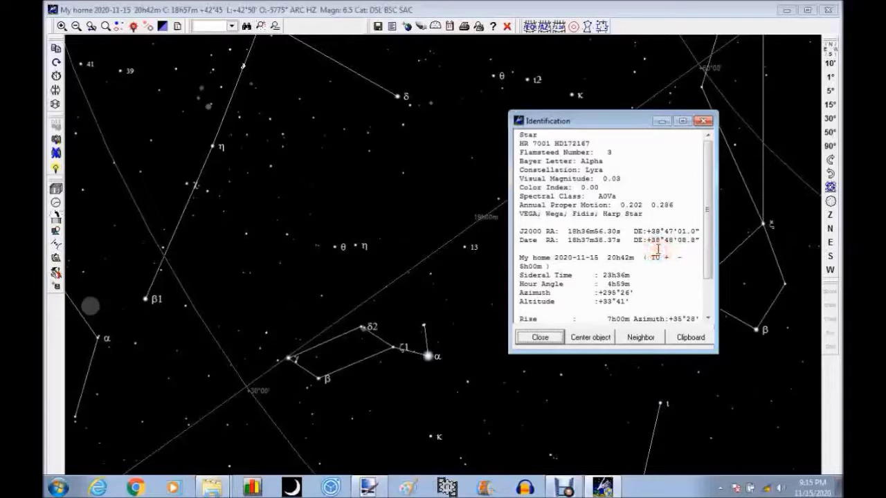
left_click(652, 258)
left_click(440, 355)
left_click(429, 357)
Close Vega's details and zoom the chart in on Lyra's parallelogram.
left_click(540, 337)
left_click_drag(323, 367, 475, 366)
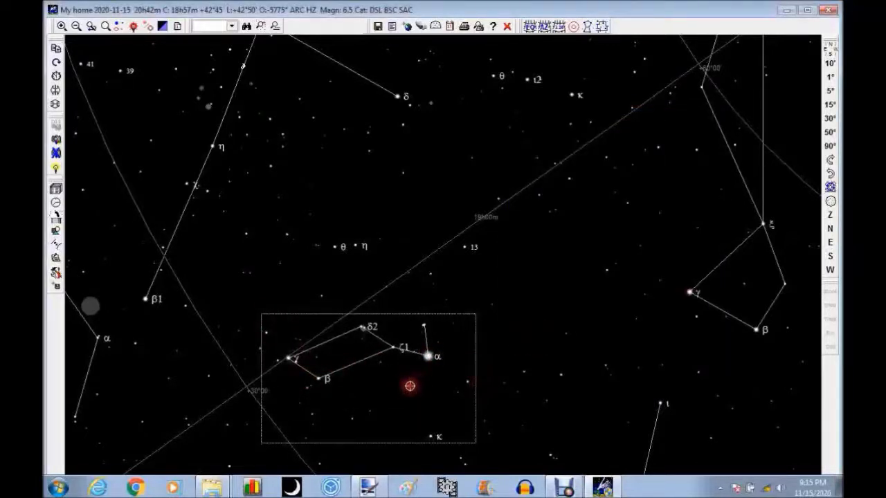
left_click(394, 369)
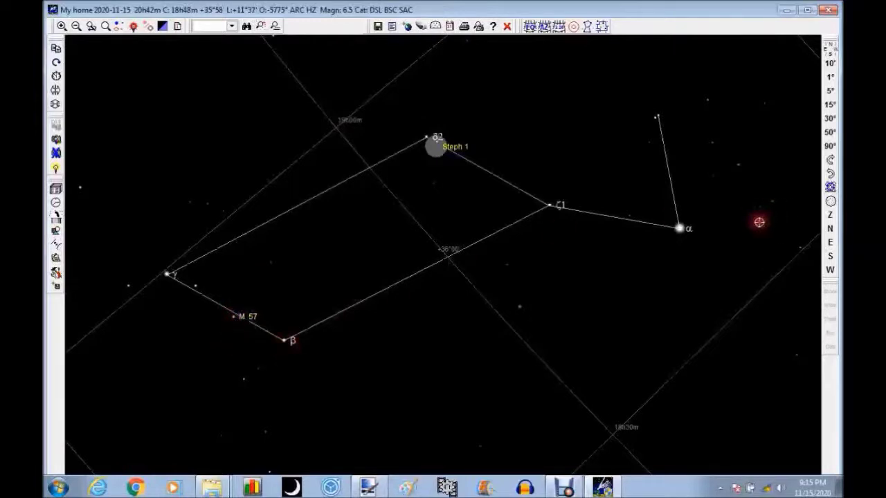
Identify the Ring Nebula M 57 between β and γ Lyrae, then close its details.
double_click(234, 317)
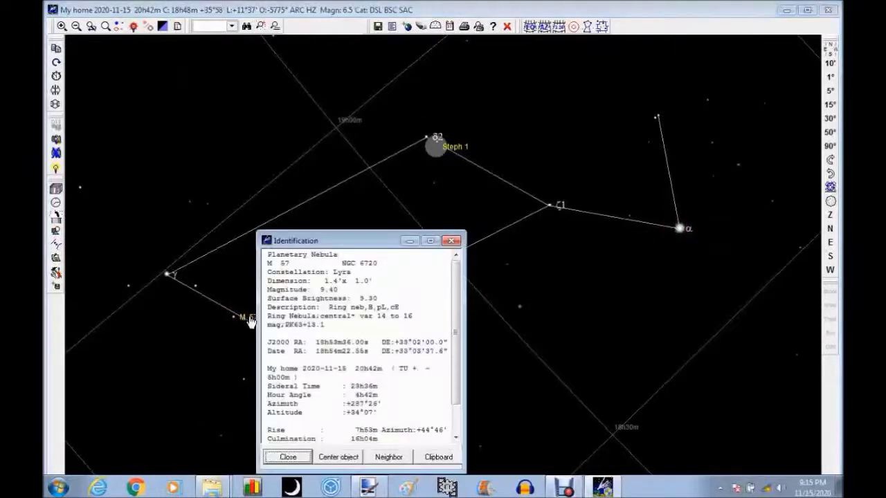
left_click_drag(361, 238, 485, 177)
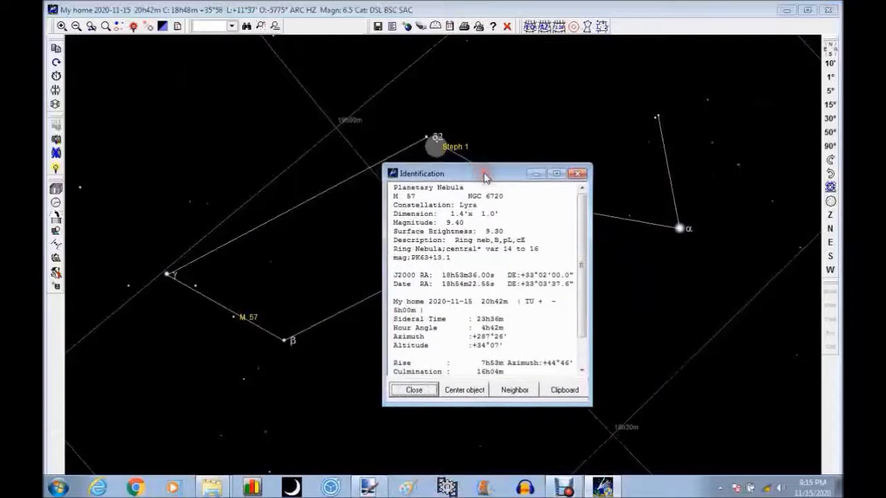
left_click(534, 294)
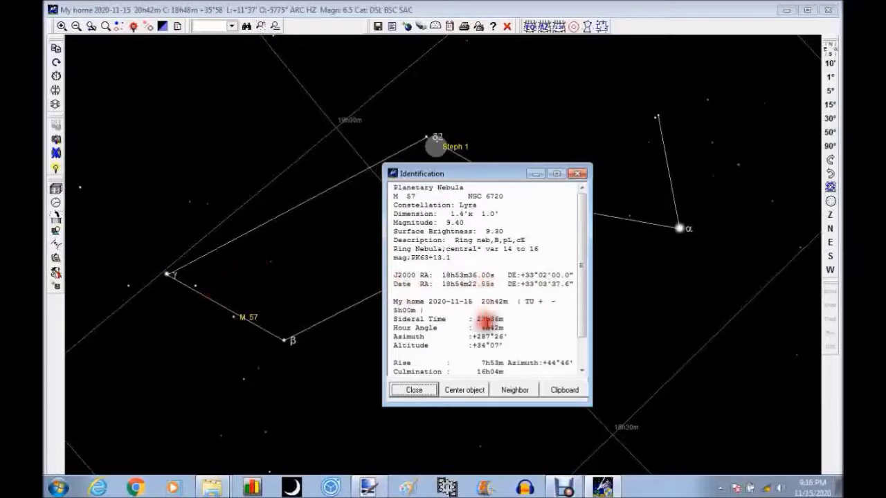
key("Escape")
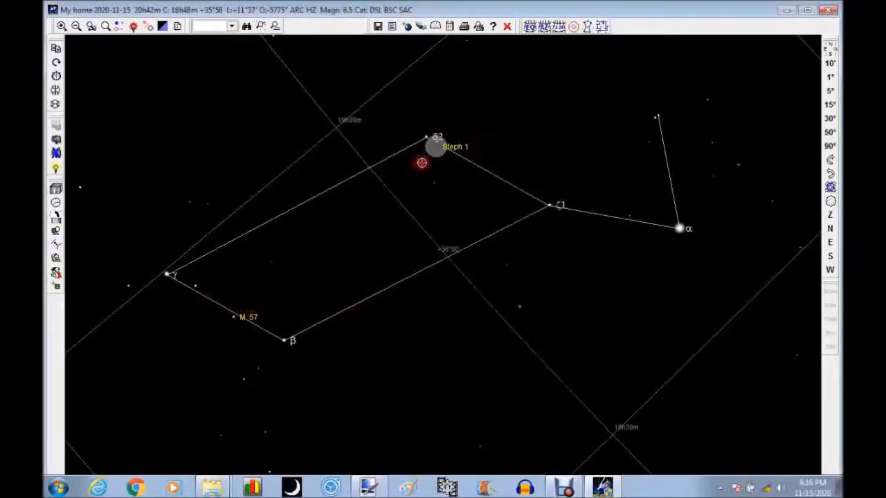
Centre the chart on M 57 and draw red finder circles around it.
right_click(232, 318)
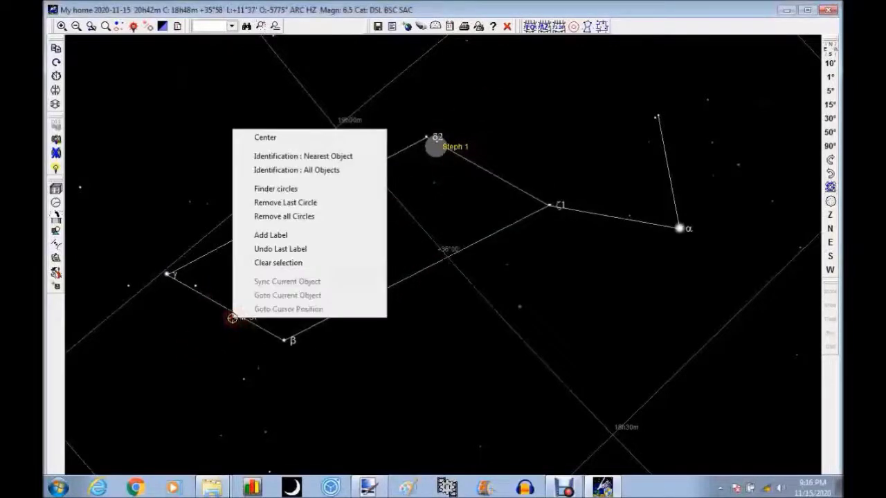
left_click(284, 139)
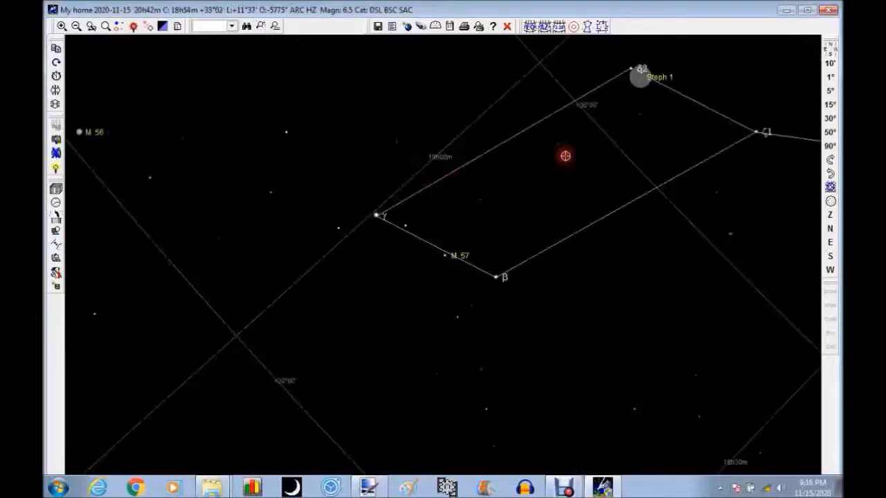
left_click(571, 25)
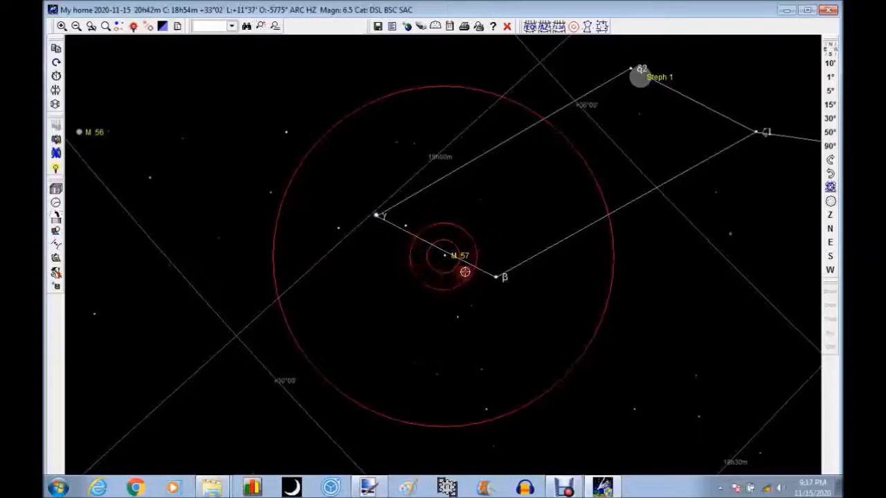
scroll(465, 272, "up", 2)
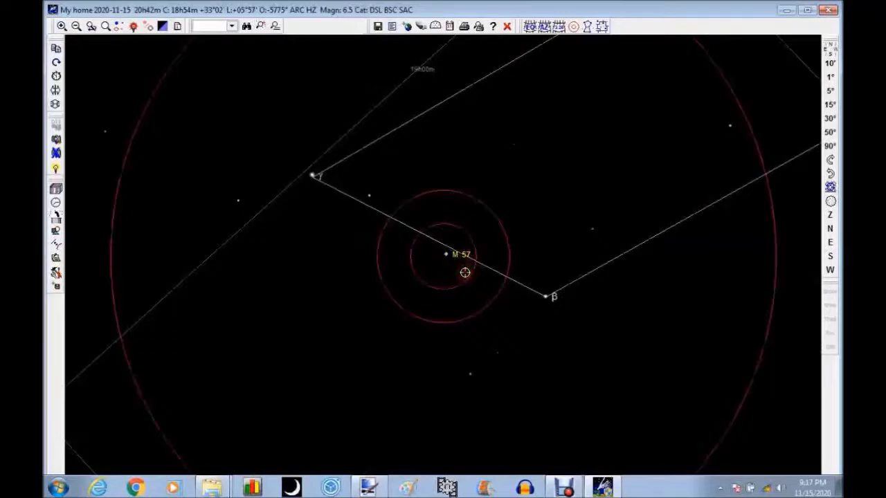
scroll(465, 272, "up", 1)
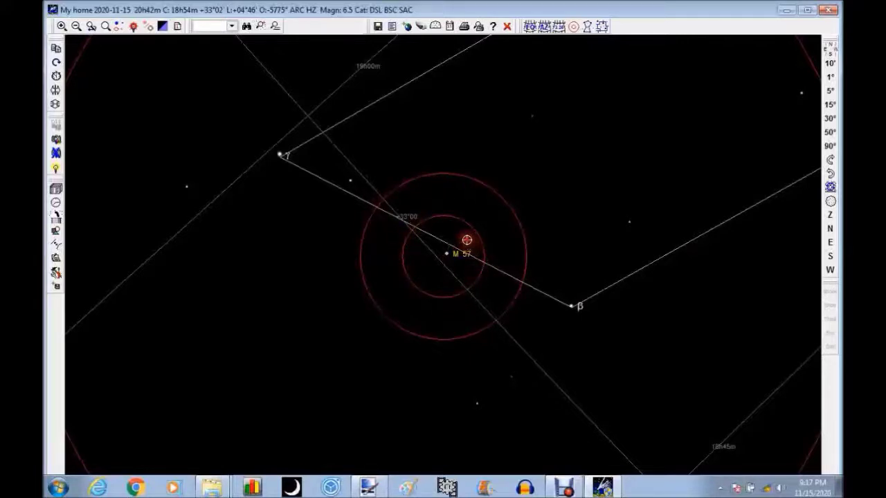
scroll(477, 243, "down", 2)
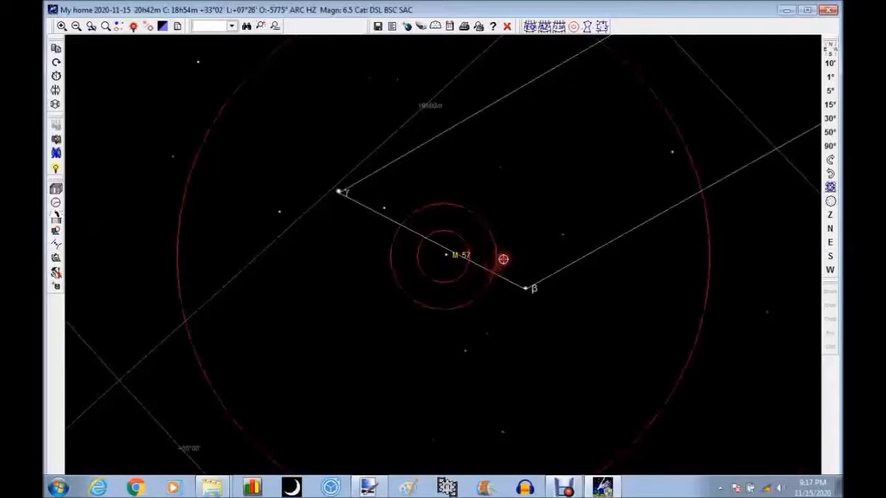
scroll(625, 210, "down", 2)
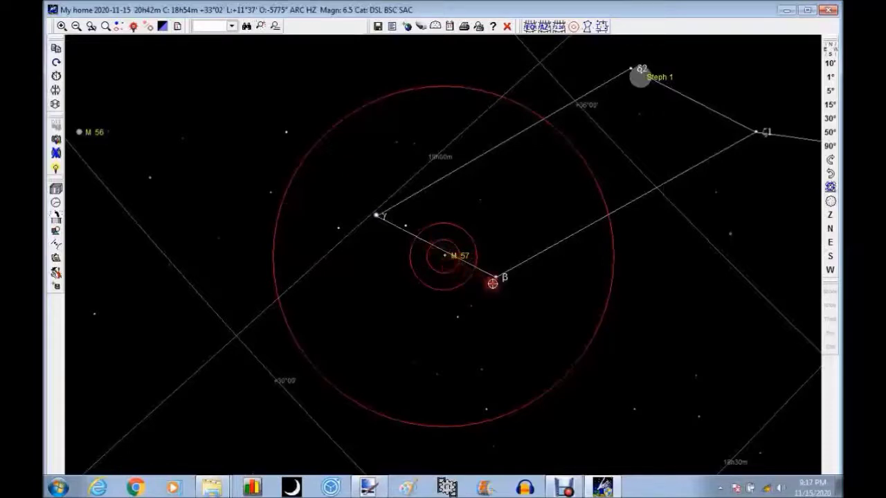
right_click(459, 258)
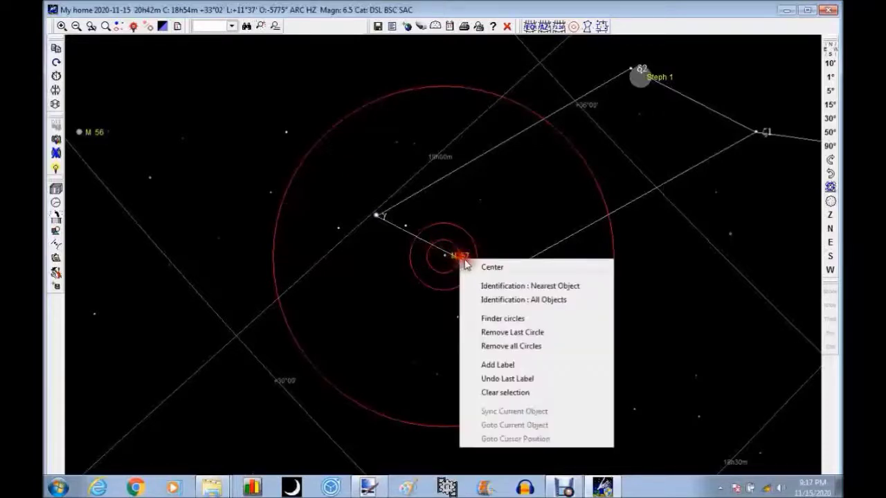
Re-centre the chart on M 57 repeatedly so it sits within the finder circles.
left_click(505, 269)
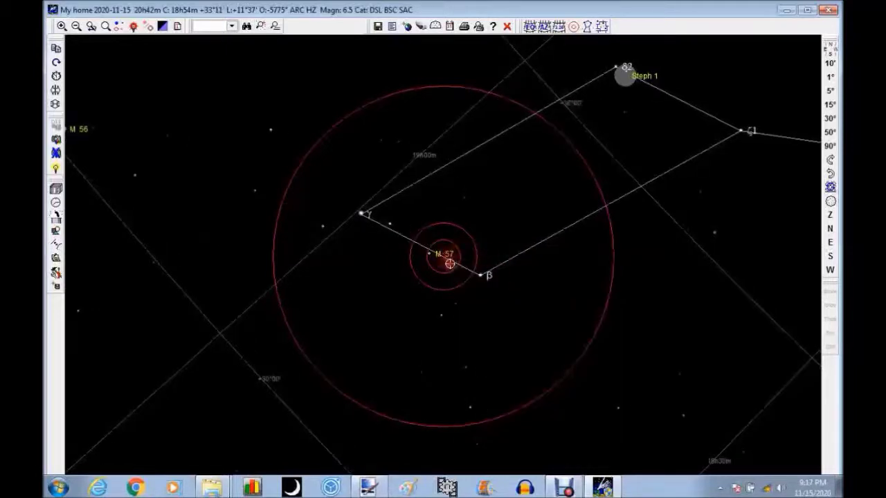
right_click(453, 255)
left_click(494, 257)
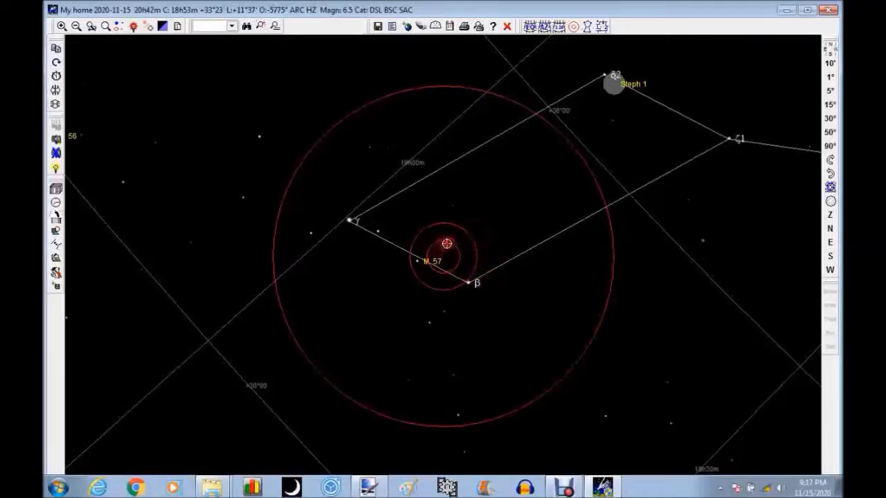
right_click(450, 236)
left_click(489, 247)
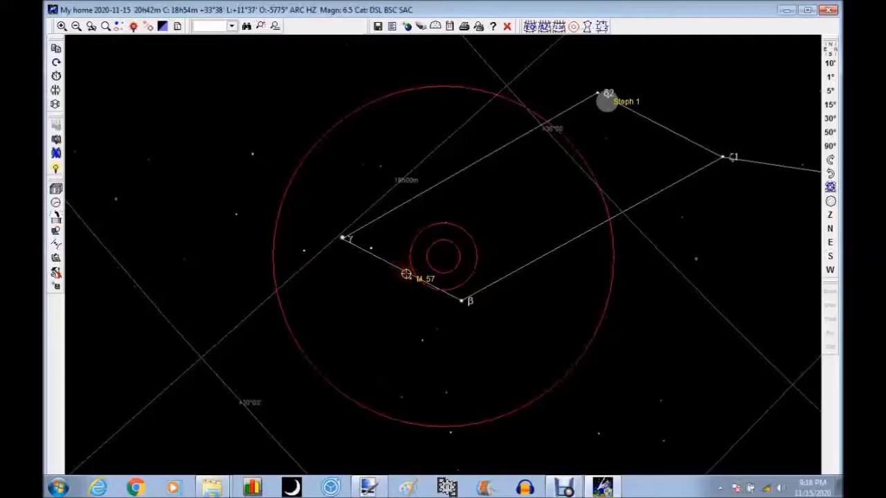
right_click(406, 274)
left_click(443, 277)
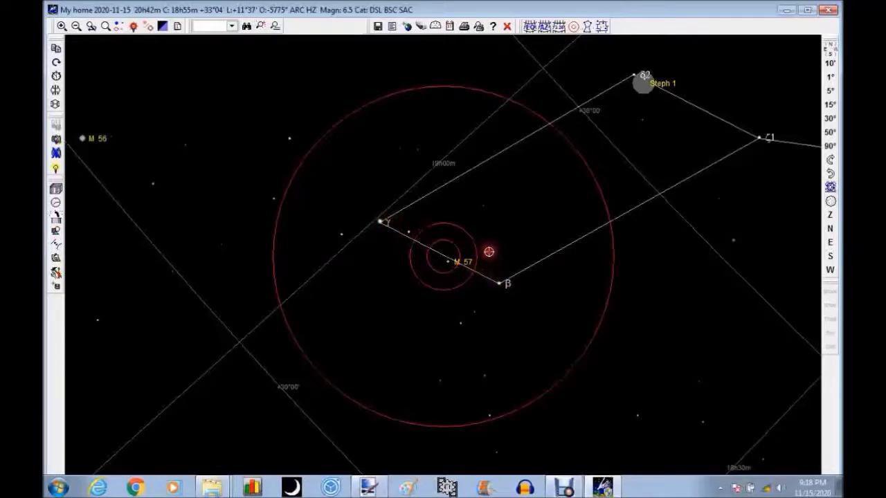
Zoom out to a wide field spanning Lyra and Hercules, then mark the area around M 13.
scroll(488, 252, "down", 2)
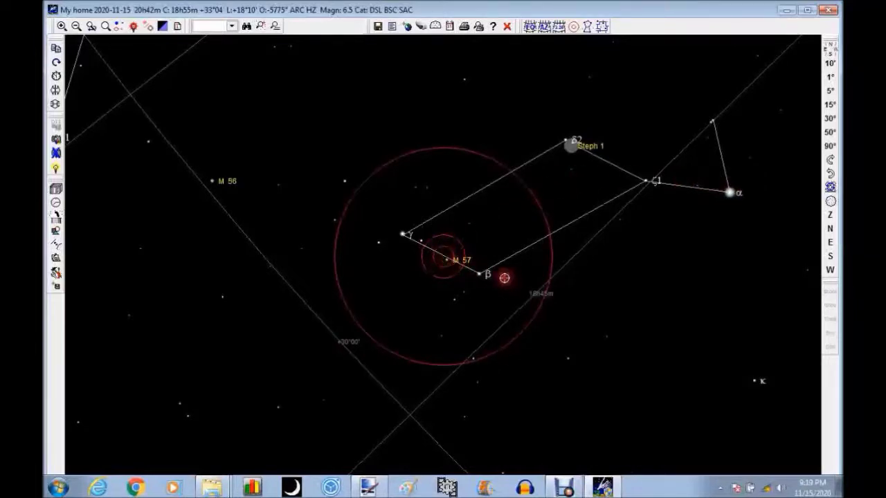
scroll(505, 278, "down", 2)
scroll(456, 255, "up", 1)
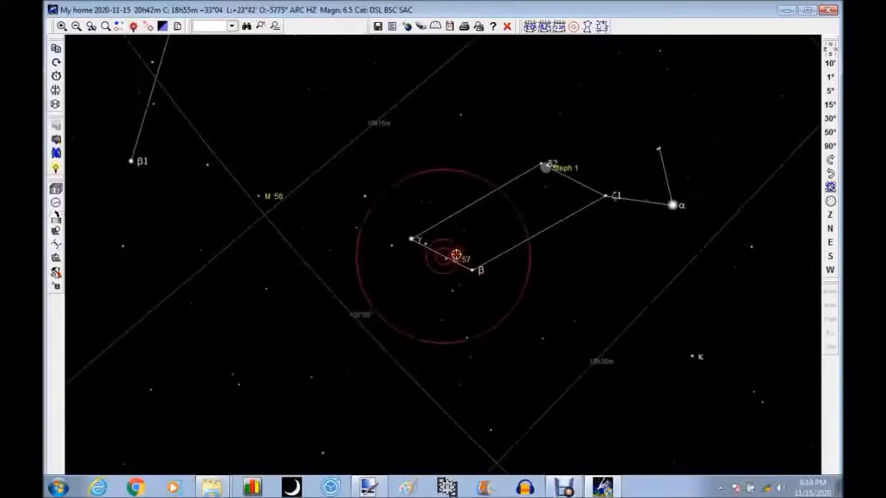
scroll(449, 270, "up", 1)
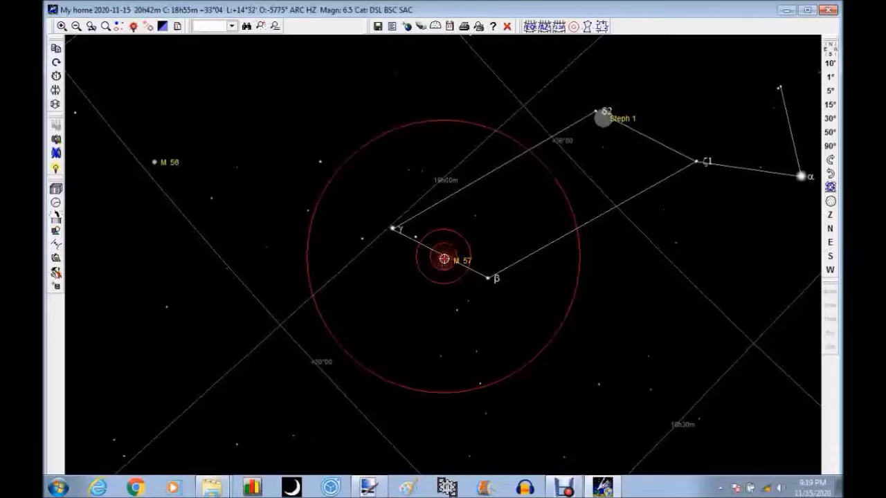
scroll(444, 257, "down", 1)
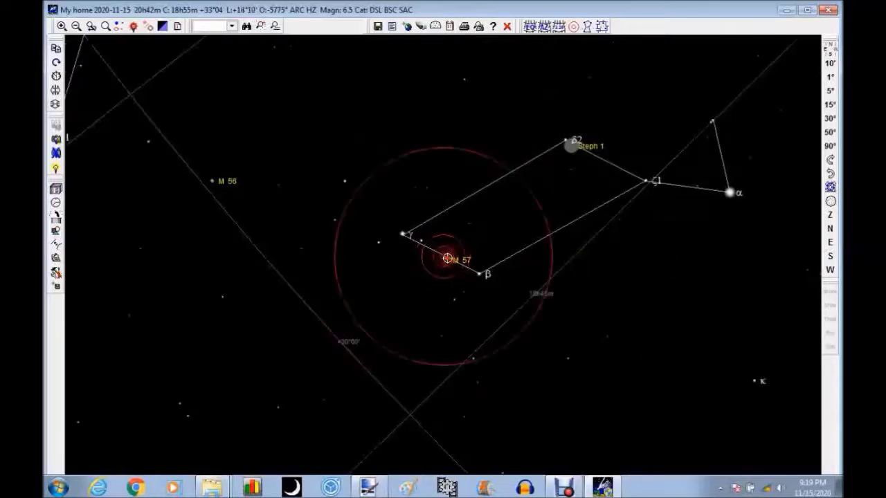
scroll(441, 253, "down", 1)
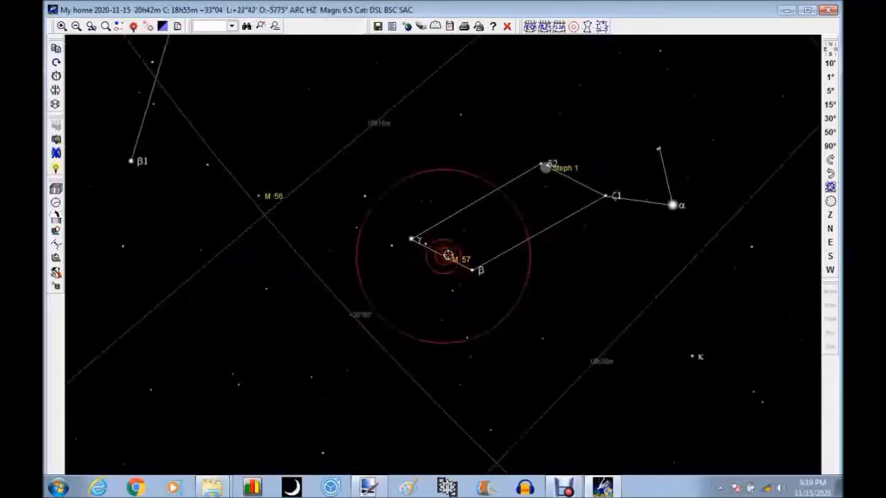
scroll(448, 255, "down", 1)
scroll(438, 269, "down", 2)
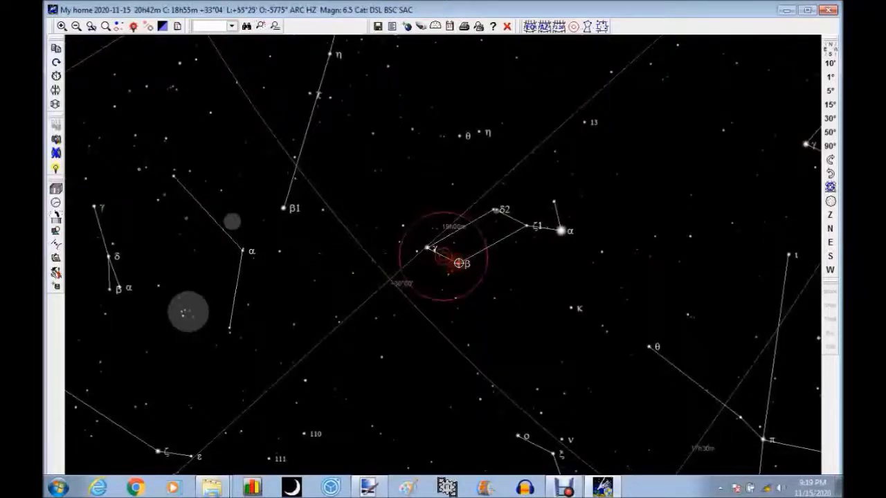
scroll(459, 263, "down", 1)
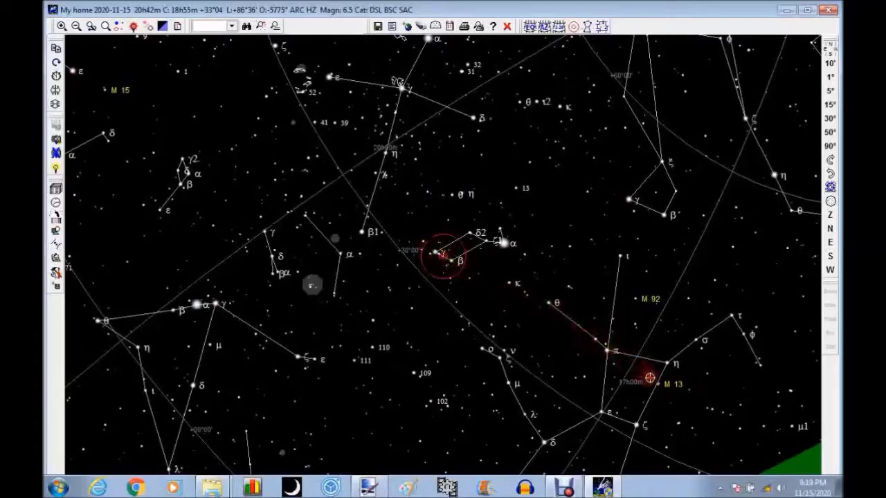
left_click_drag(573, 324, 756, 434)
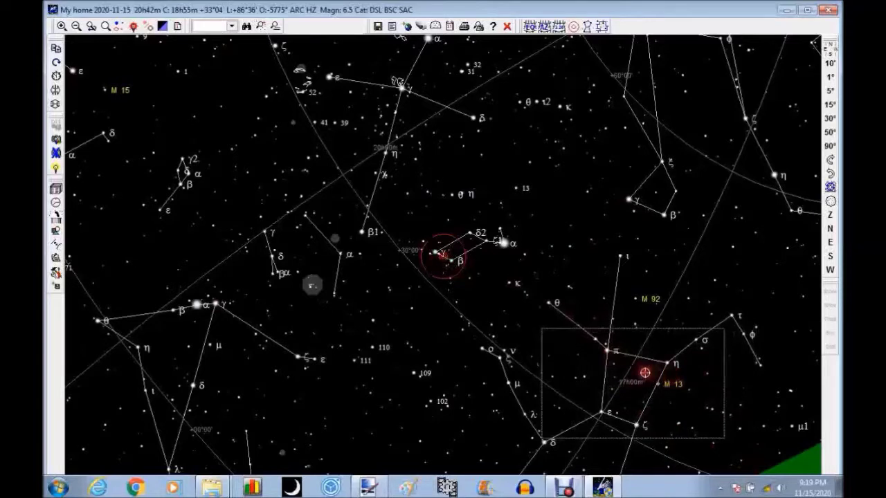
Zoom into the marked area and show M 13's details (NGC 6205, magnitude 5.90).
left_click(641, 373)
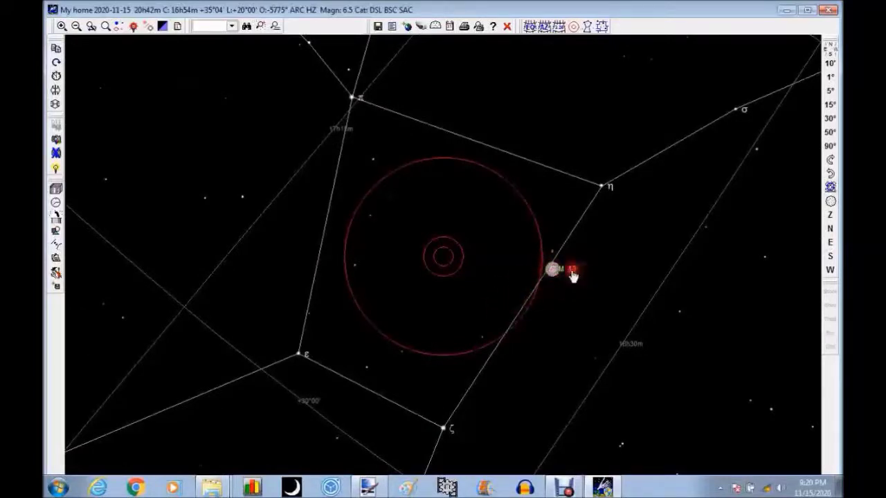
double_click(571, 271)
Move M 13's identification window up to read its J2000 coordinates and 23.2'x23.2' dimension.
left_click_drag(685, 240, 679, 142)
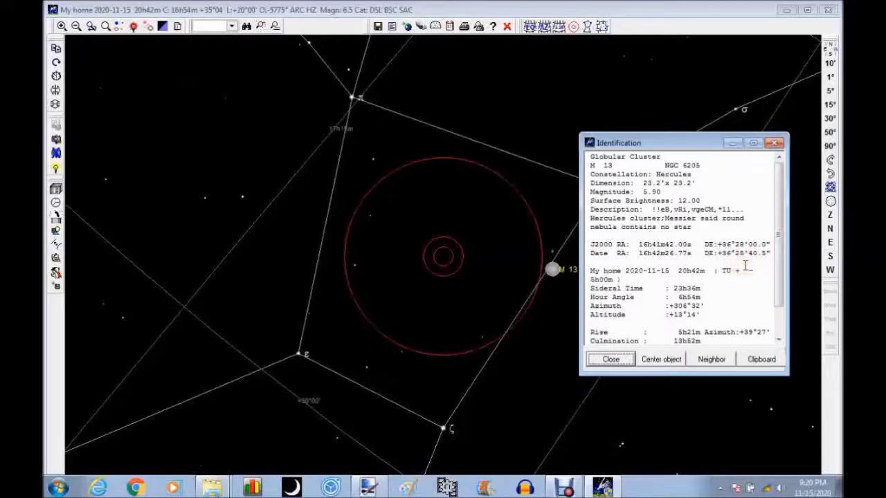
left_click(742, 264)
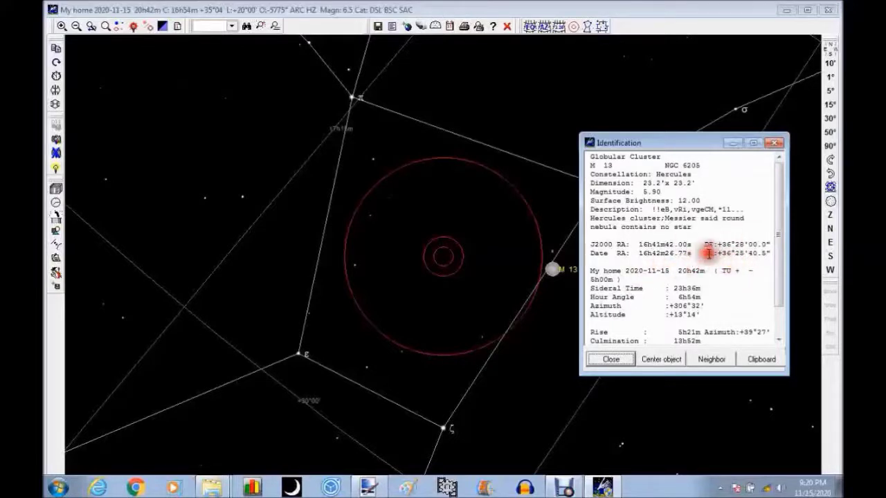
Close M 13's details, recentre the chart just beside M 13 and zoom in.
left_click(620, 360)
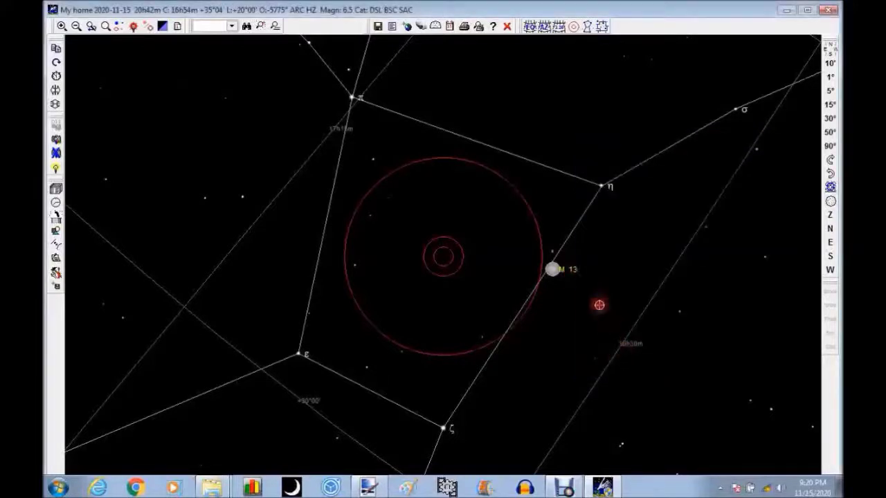
middle_click(542, 269)
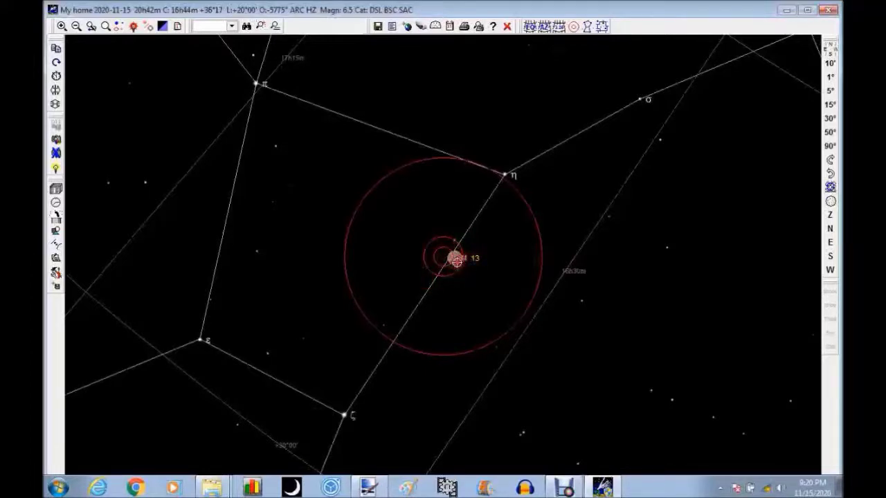
scroll(478, 268, "up", 2)
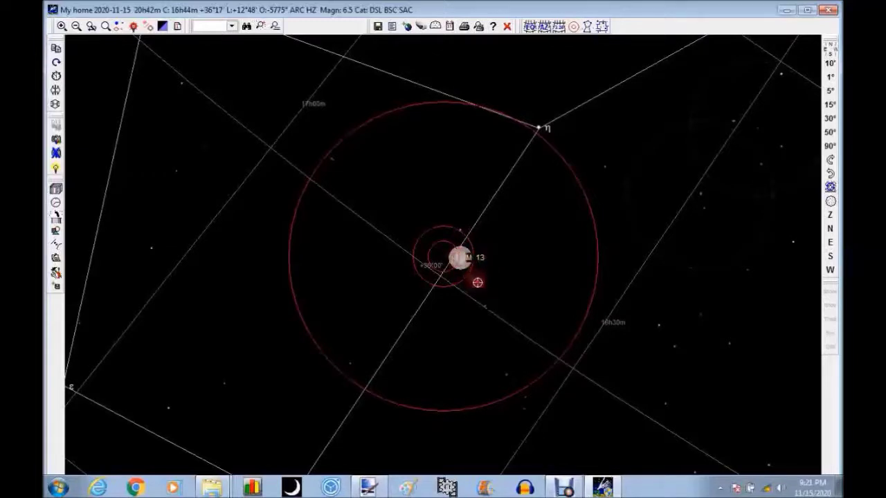
Reopen M 13's details to review its dimension and magnitude, then close them.
double_click(481, 262)
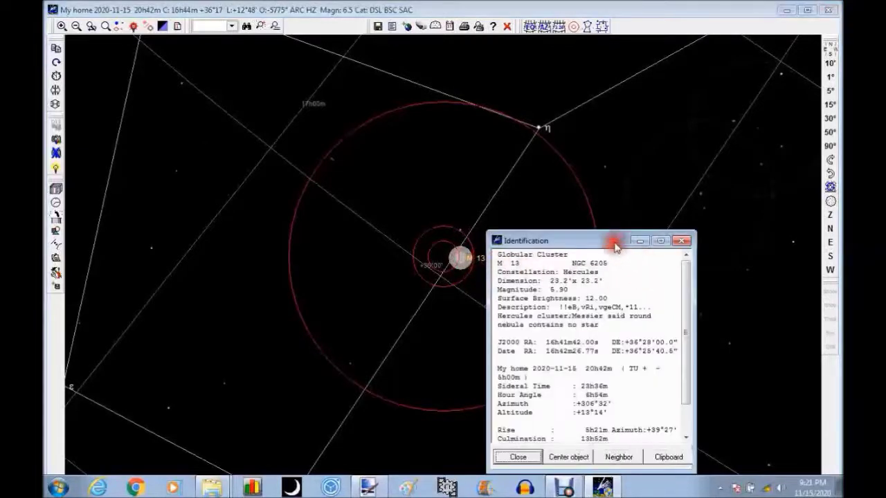
left_click_drag(615, 242, 675, 158)
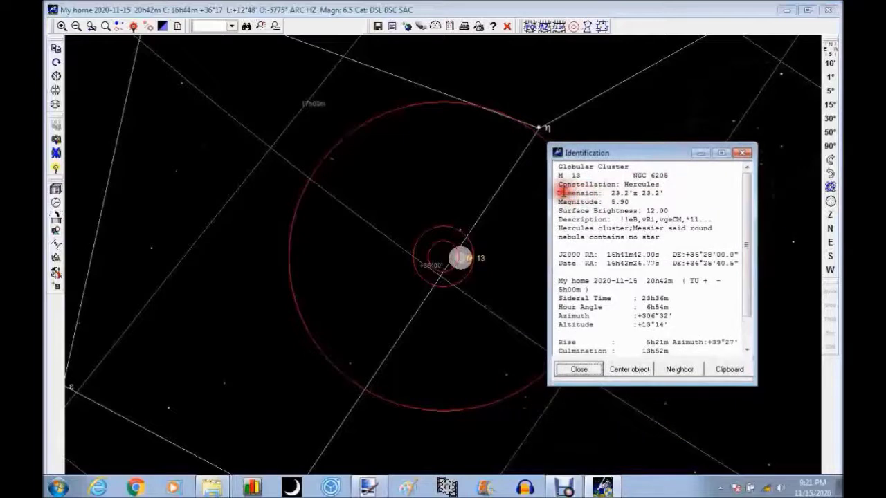
left_click_drag(558, 193, 673, 200)
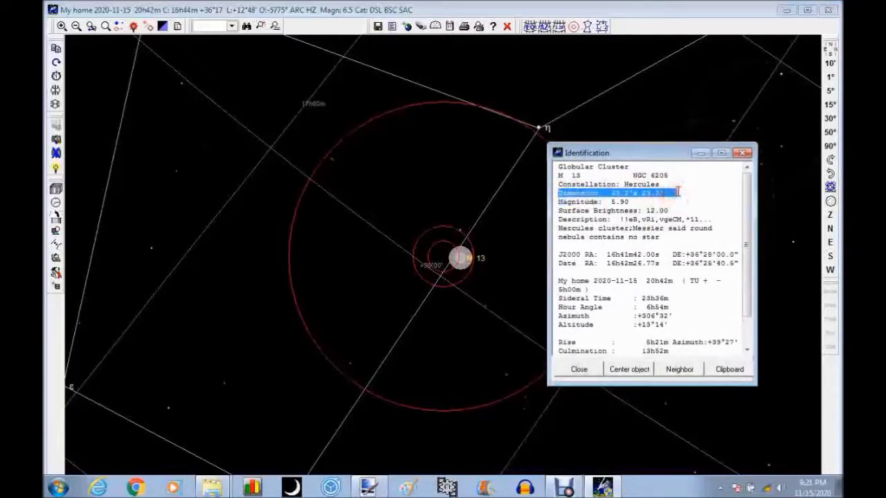
left_click(676, 222)
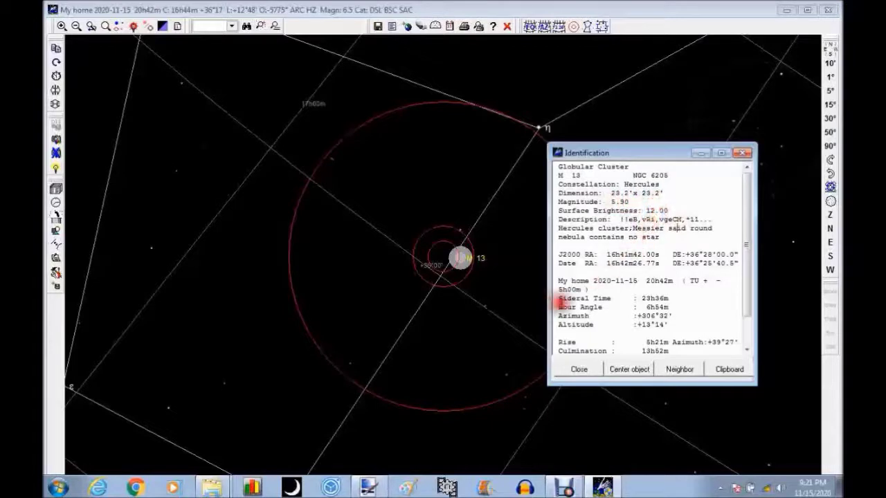
right_click(443, 256)
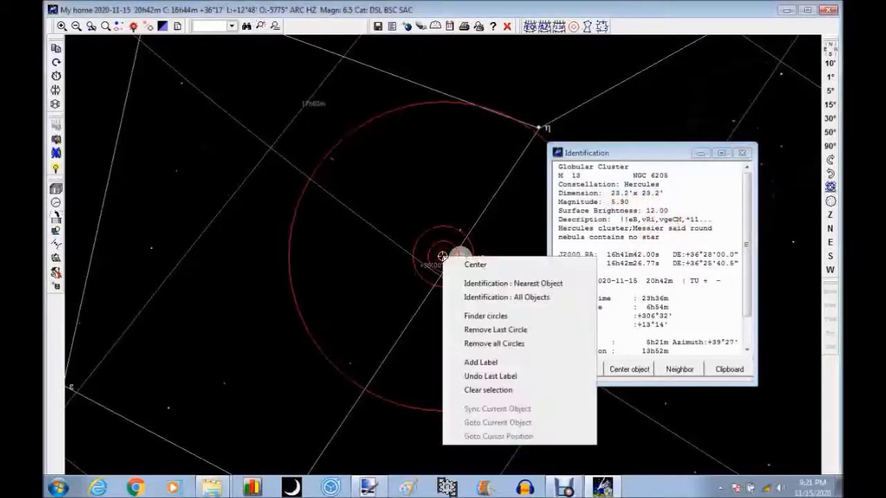
left_click(484, 279)
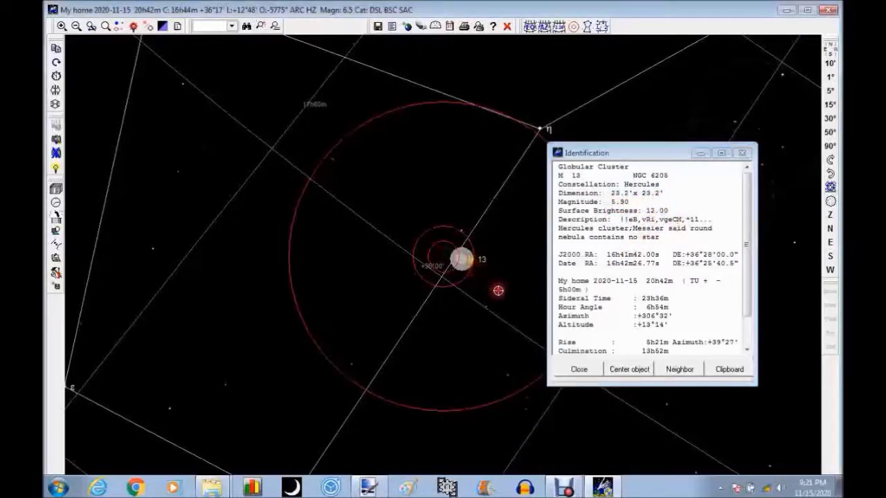
left_click(576, 368)
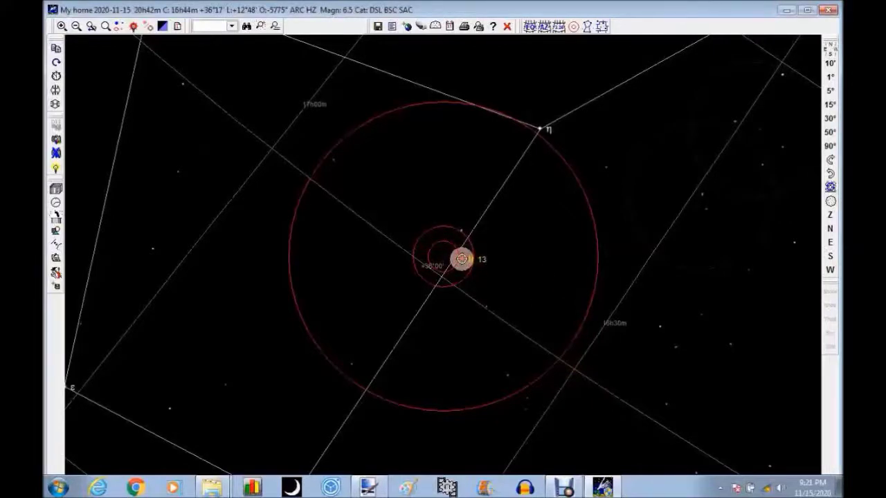
right_click(462, 258)
Centre the chart on M 13 and adjust the zoom.
left_click(474, 265)
scroll(445, 252, "up", 3)
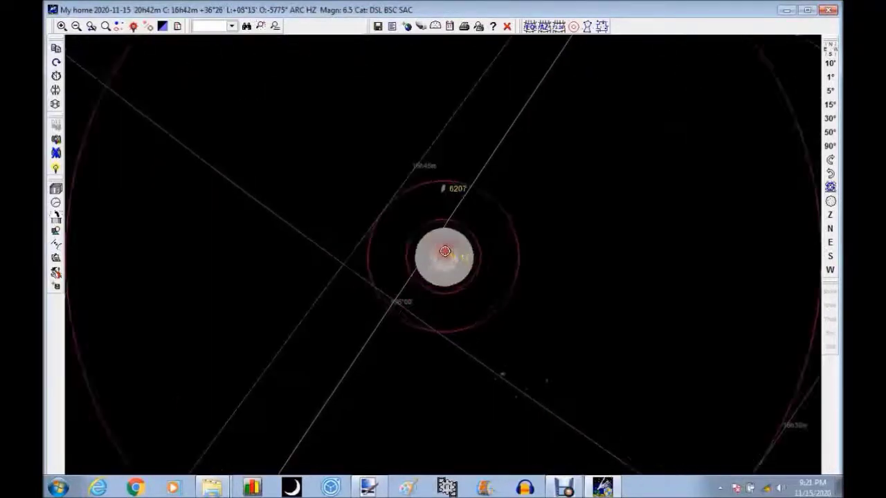
scroll(445, 251, "up", 1)
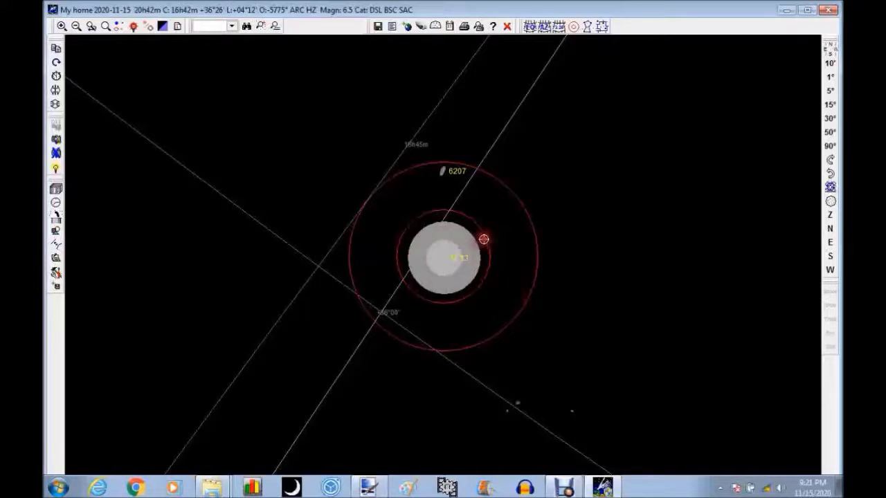
scroll(480, 244, "down", 1)
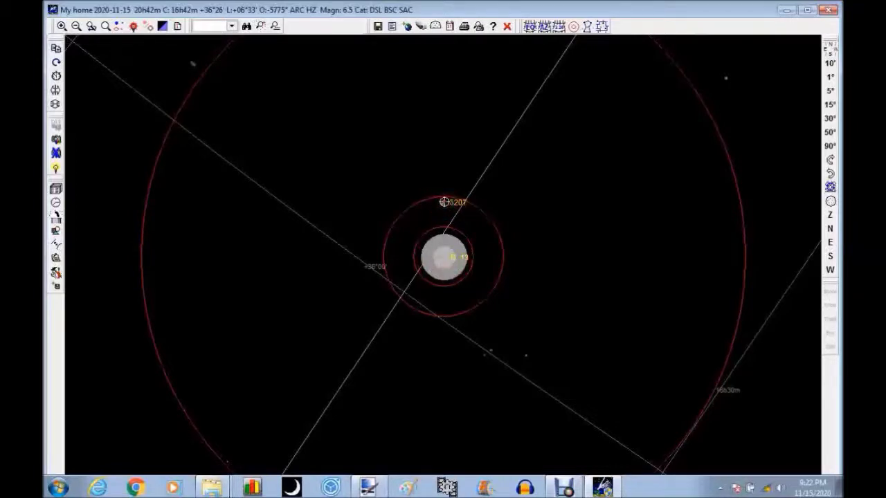
Centre on galaxy NGC 6207, zoom in, and show its details (magnitude 11.60, 3.0'x1.2').
right_click(444, 202)
left_click(473, 208)
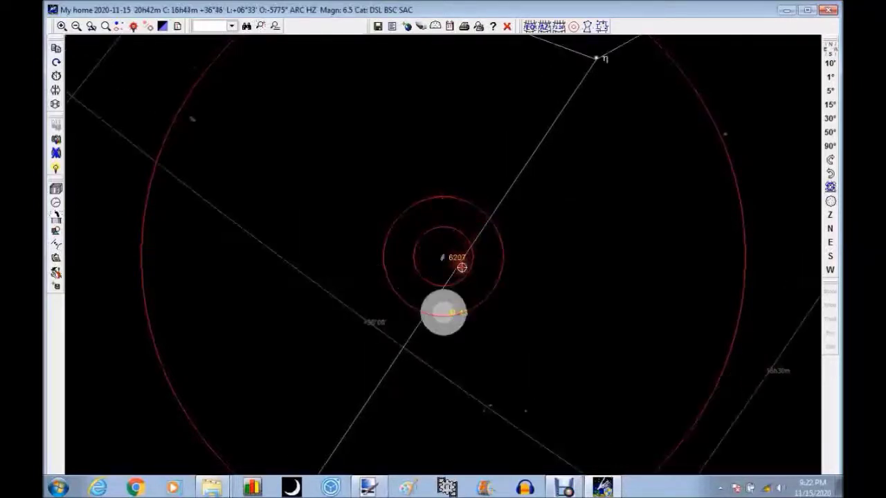
scroll(461, 267, "up", 1)
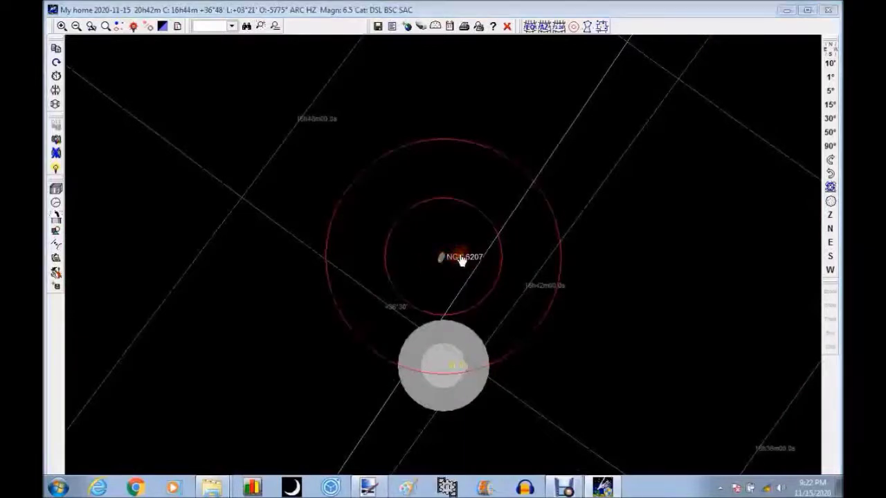
left_click(461, 261)
Move NGC 6207's identification details aside, then close them.
left_click_drag(583, 237, 664, 167)
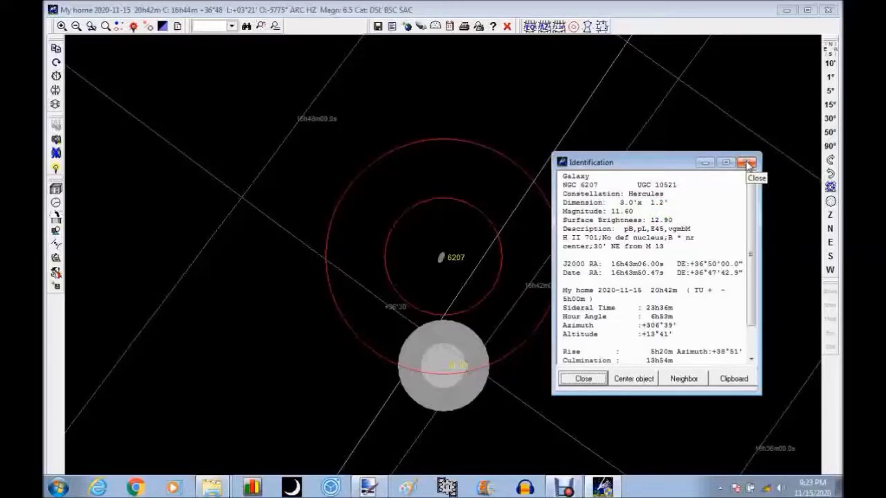
left_click(747, 164)
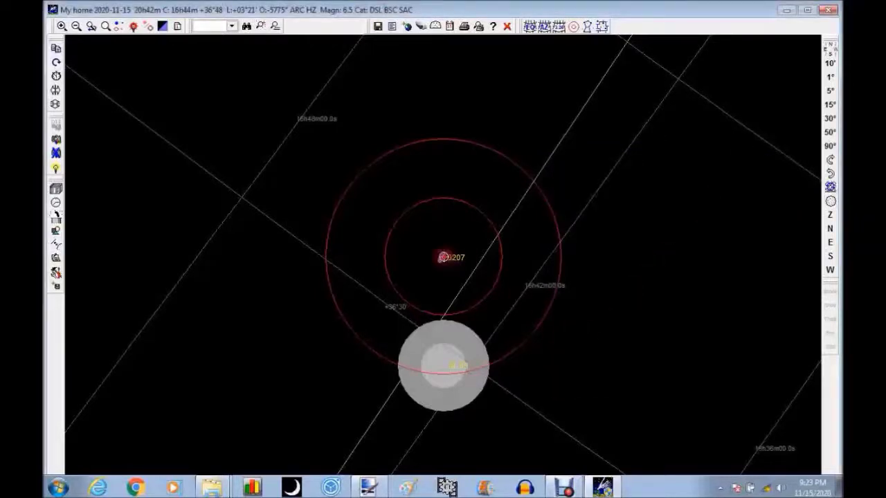
Zoom out to a wide field across Hercules showing M 13, M 92 and M 101.
scroll(457, 252, "down", 3)
scroll(463, 250, "down", 3)
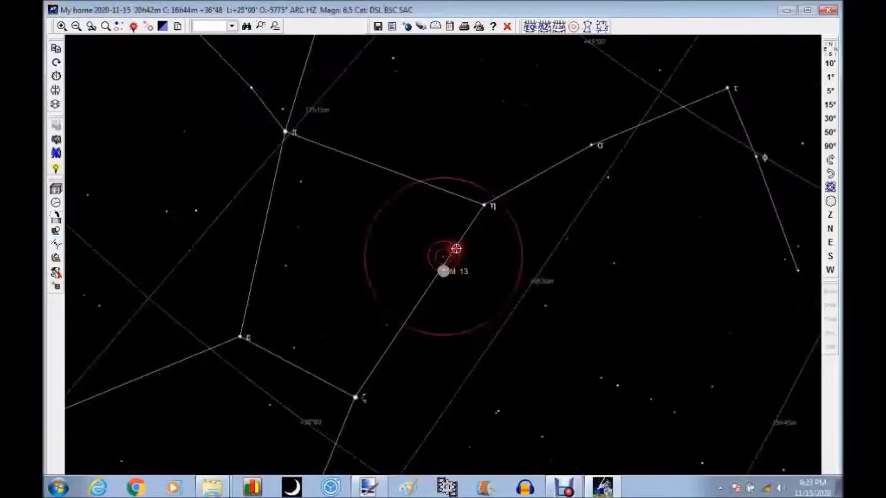
scroll(433, 242, "down", 1)
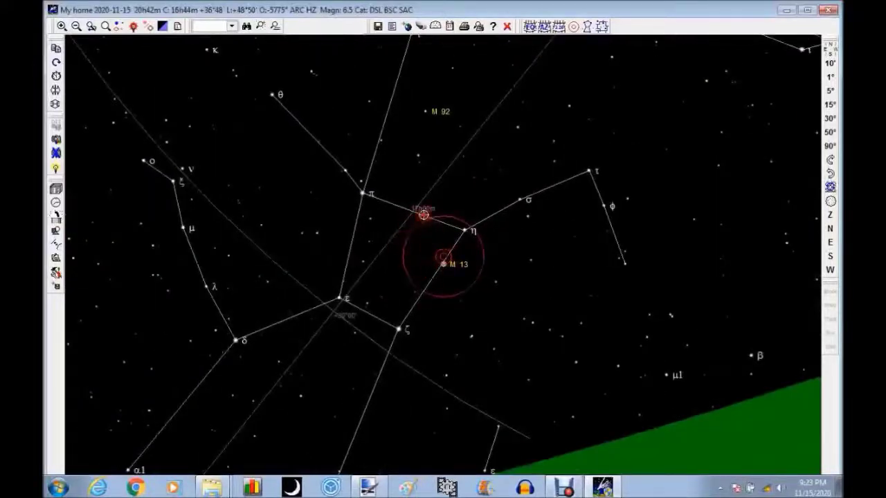
scroll(353, 176, "down", 1)
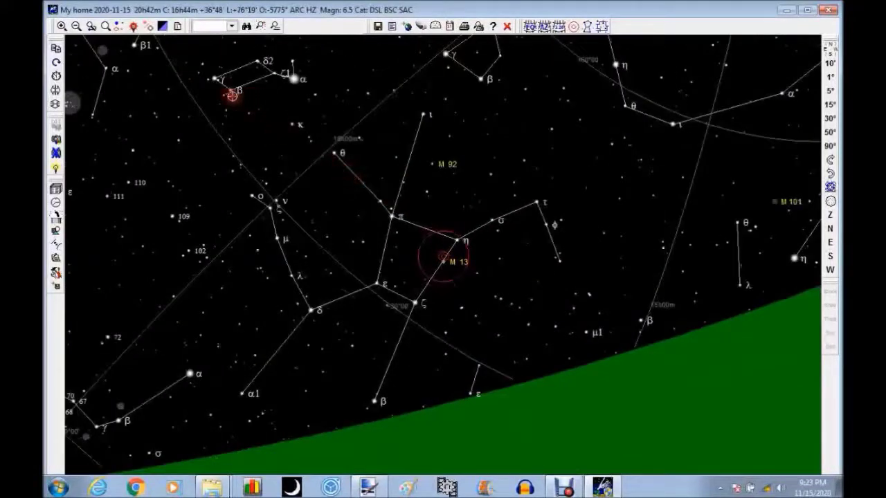
Zoom in on M 57 between β and γ Lyrae and review its planetary nebula details.
left_click_drag(195, 69, 258, 117)
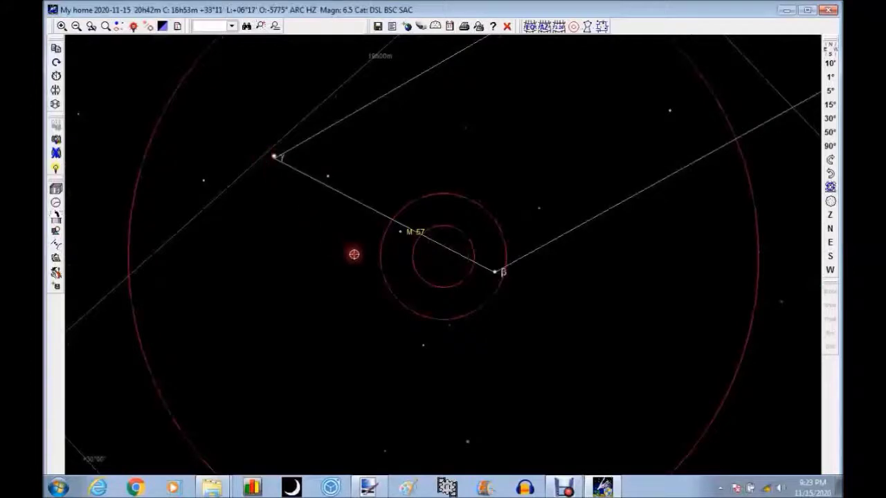
scroll(314, 173, "up", 1)
scroll(362, 197, "up", 1)
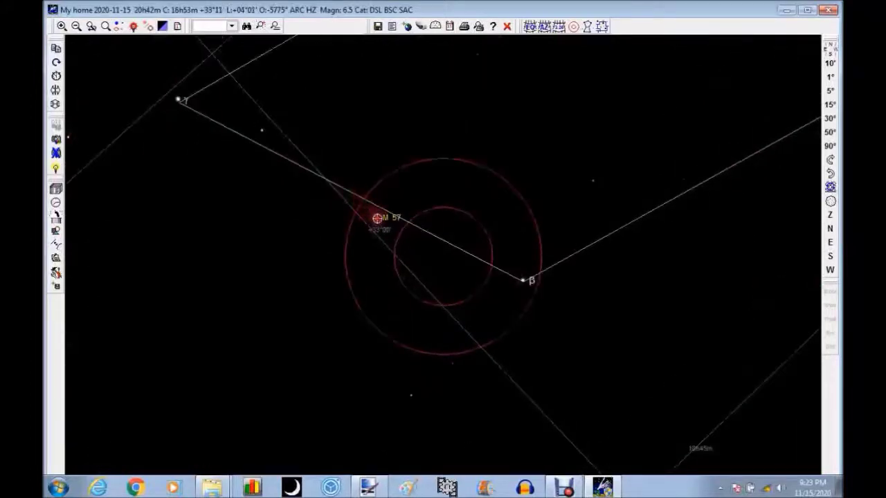
left_click(389, 221)
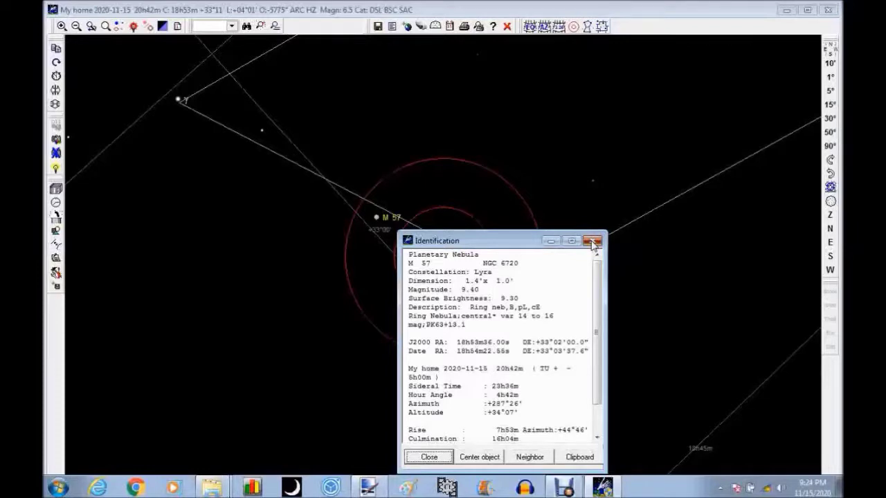
left_click(591, 241)
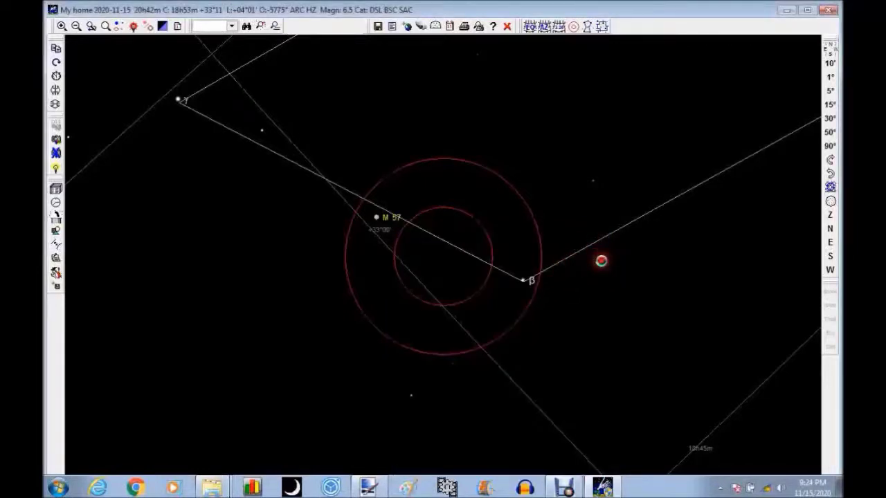
Zoom out to about a 91° field showing M 57 and M 13 together.
scroll(601, 259, "down", 1)
scroll(566, 280, "down", 5)
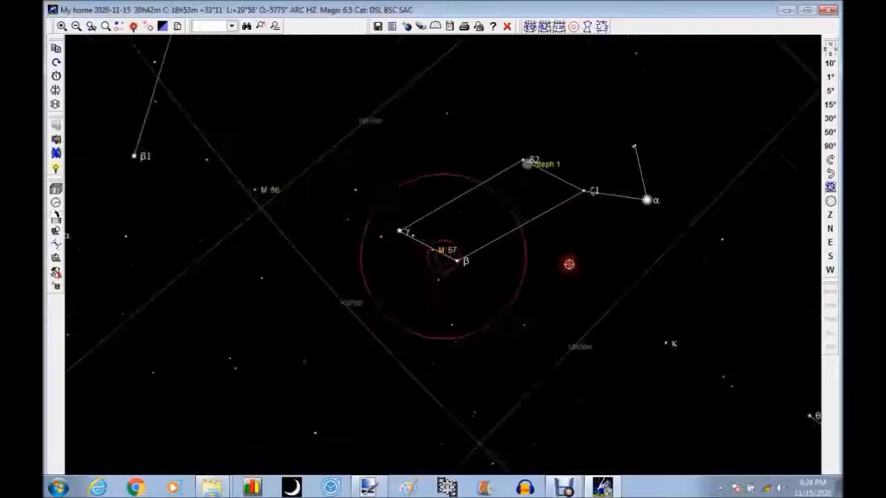
scroll(560, 270, "down", 1)
scroll(553, 270, "down", 2)
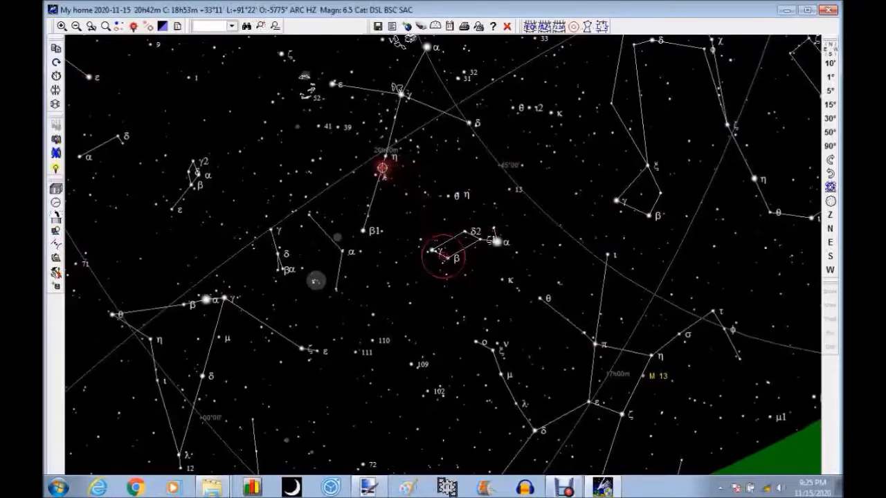
Recentre the chart at about 19h53m +27°47'.
right_click(341, 194)
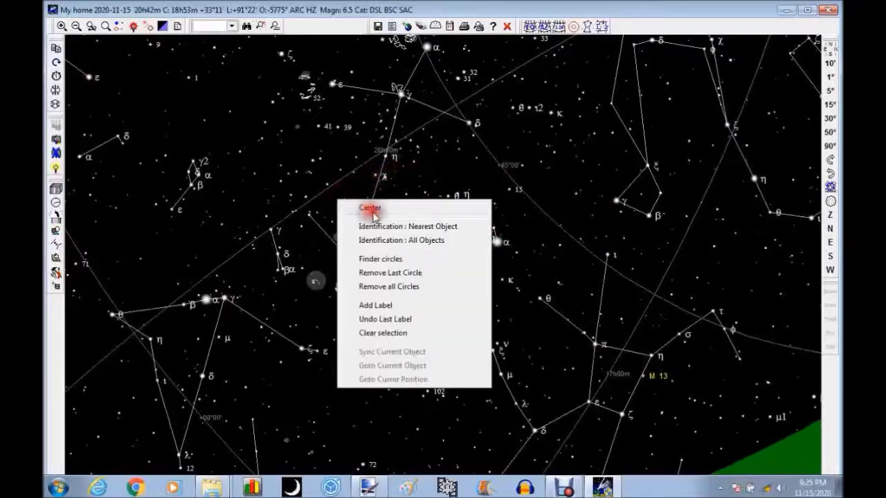
left_click(377, 199)
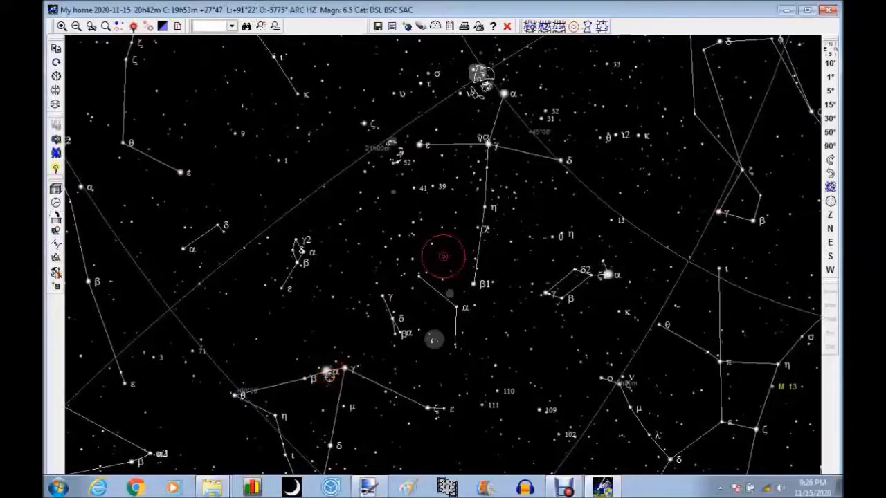
left_click(326, 370)
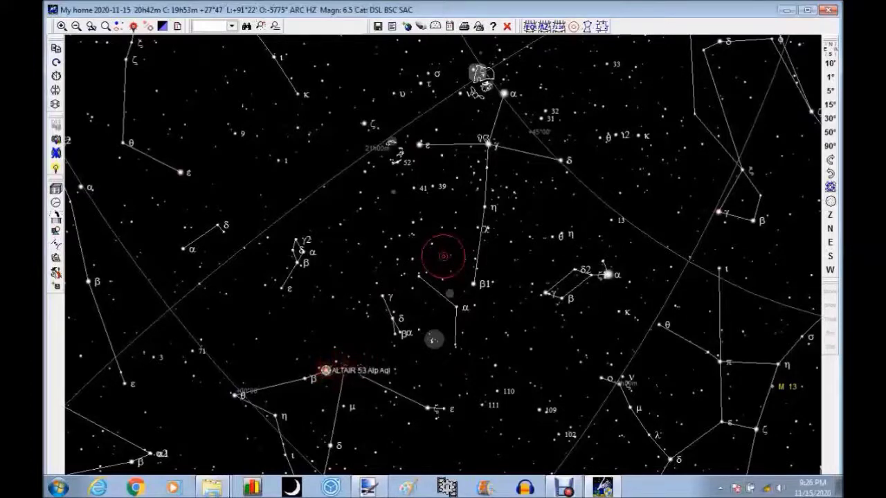
left_click(359, 377)
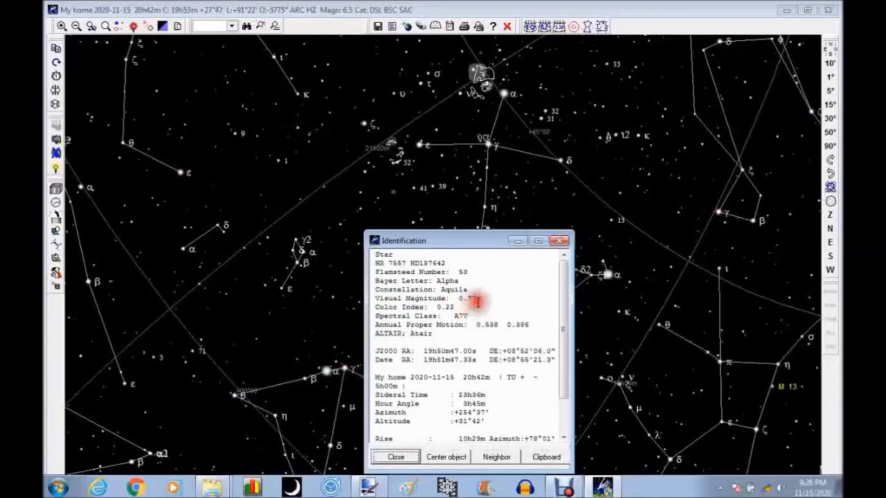
left_click(558, 242)
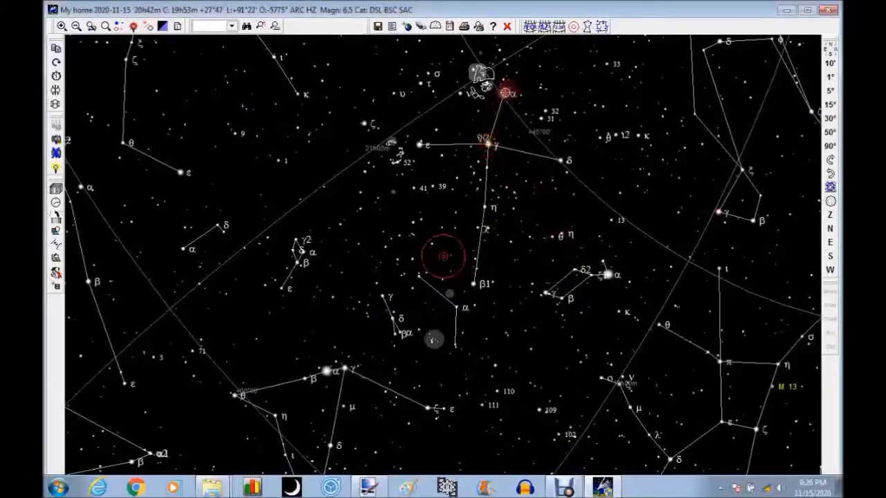
left_click(506, 93)
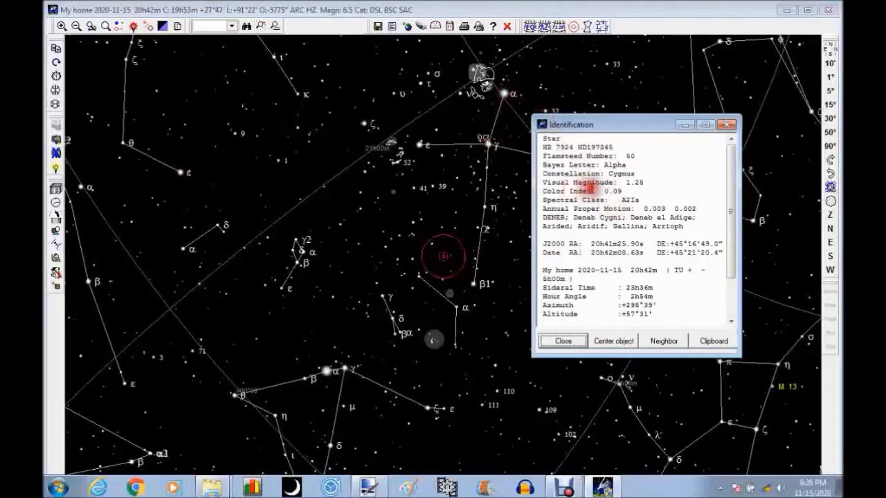
left_click(726, 124)
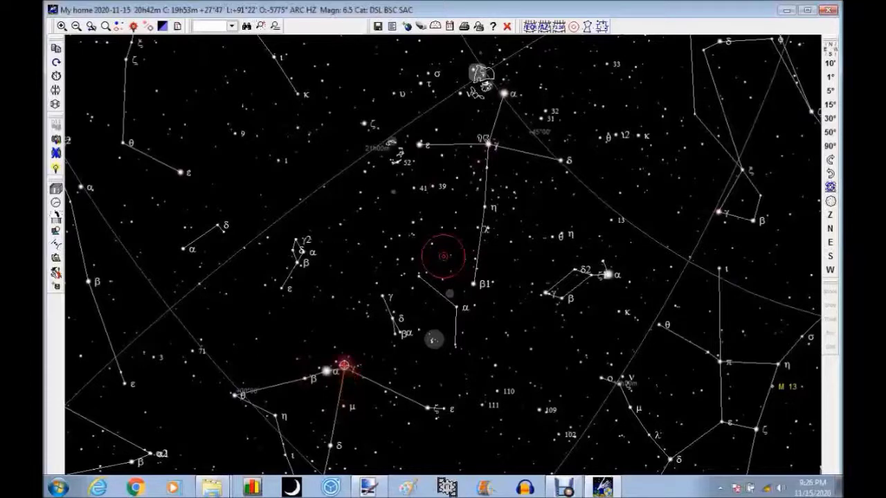
left_click(344, 370)
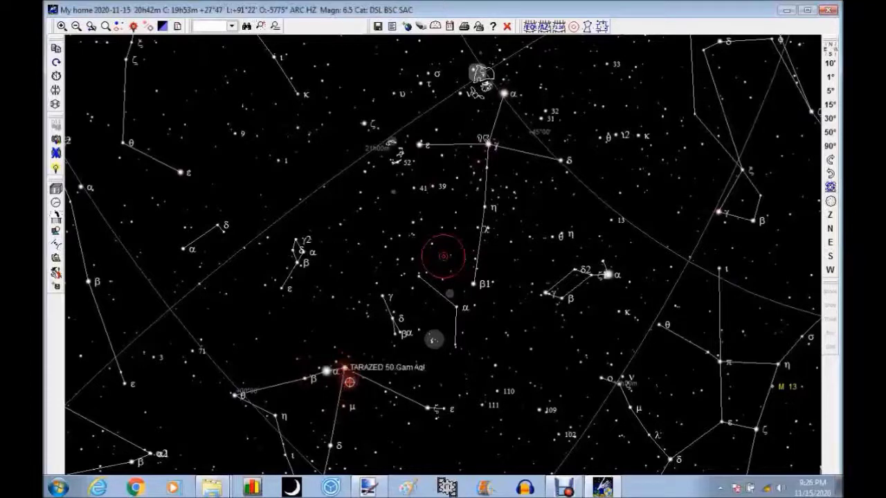
left_click(383, 374)
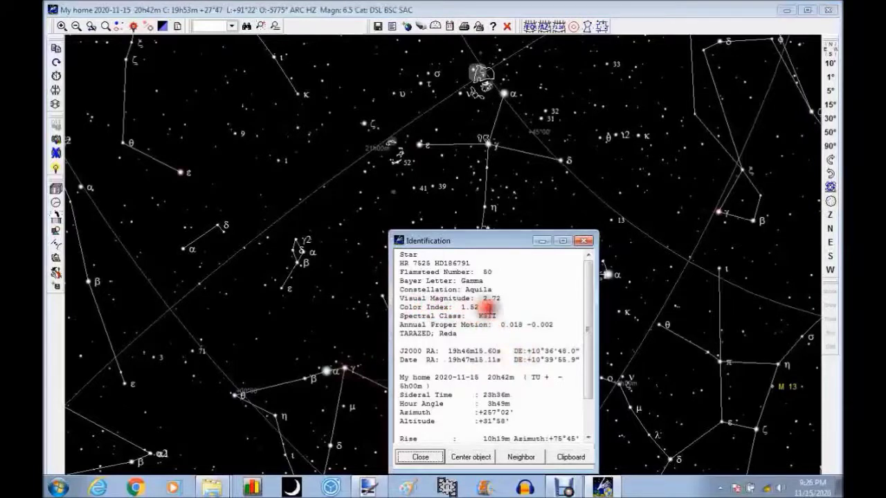
left_click(483, 306)
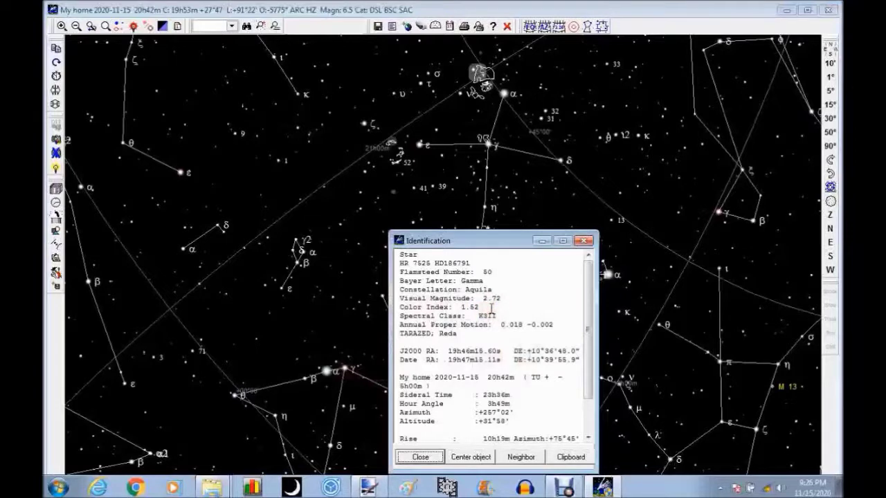
left_click(490, 372)
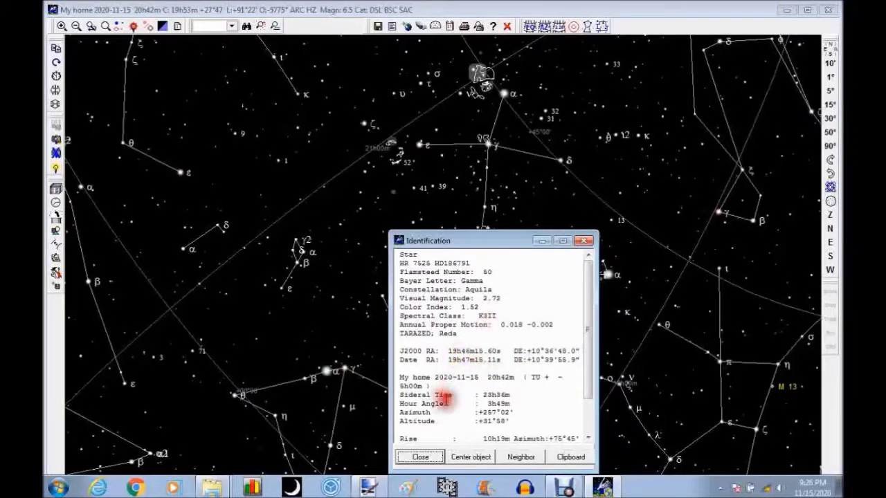
left_click(421, 456)
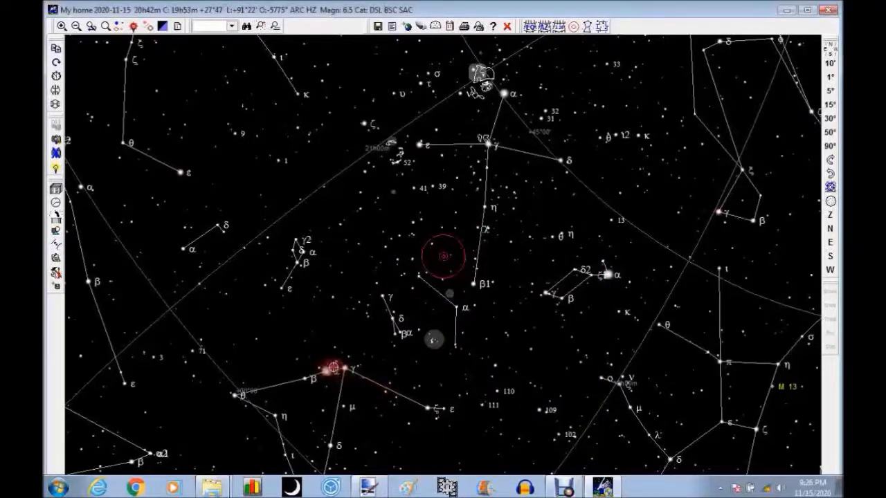
Recentre the chart on a spot near Aquila and zoom in.
right_click(337, 375)
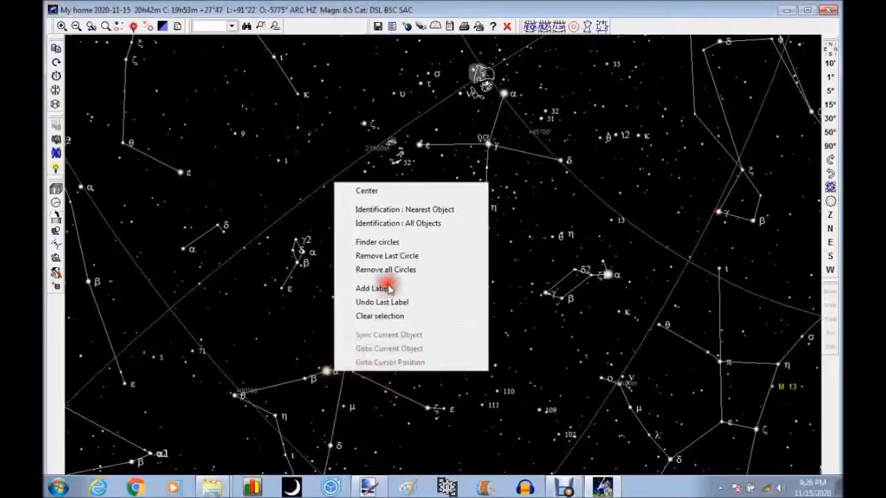
left_click(376, 191)
scroll(436, 322, "up", 5)
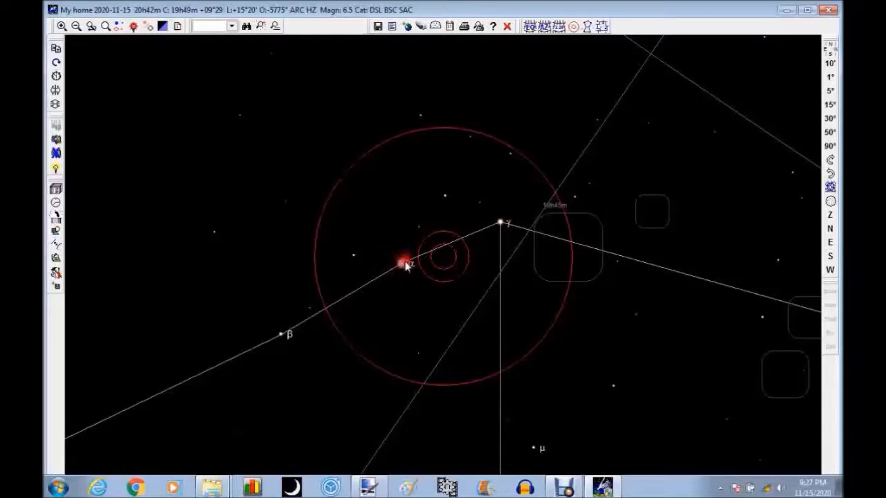
Centre the chart on Altair at 19h52m +08°59', showing all of Aquila.
right_click(404, 263)
left_click(445, 271)
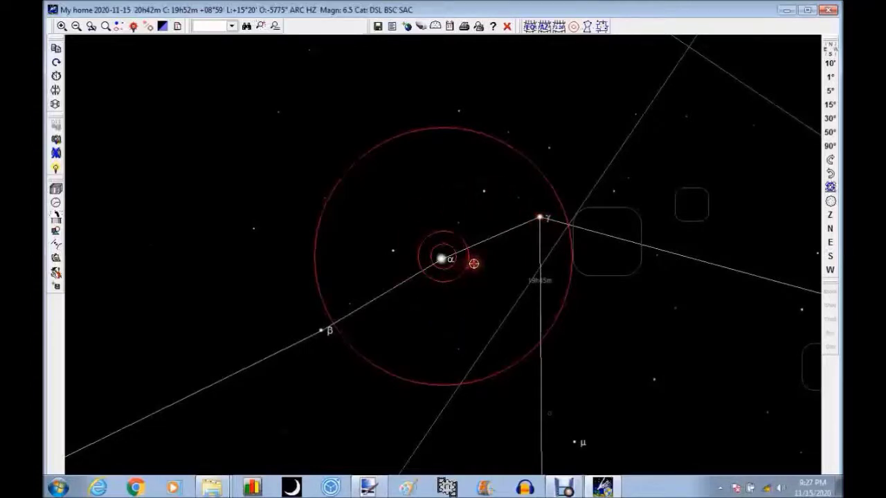
scroll(472, 263, "down", 1)
Zoom the Altair-centred chart out to a wider field.
scroll(478, 280, "down", 1)
scroll(501, 263, "down", 1)
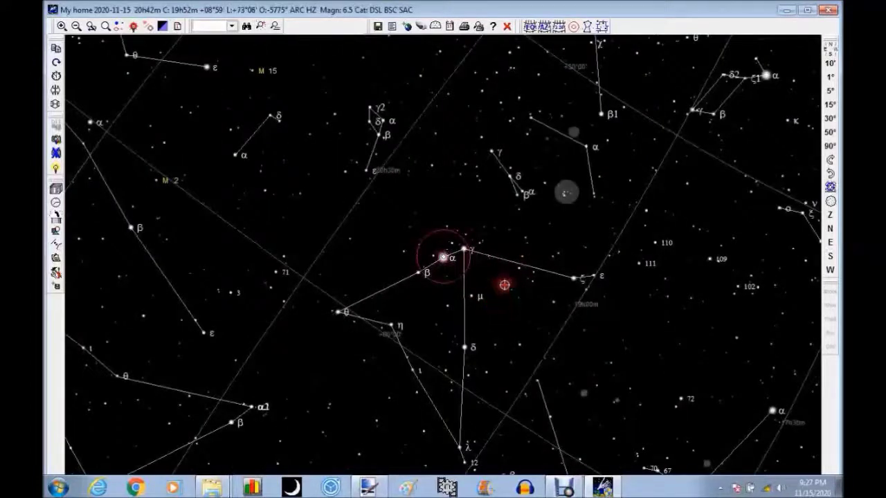
scroll(504, 283, "down", 1)
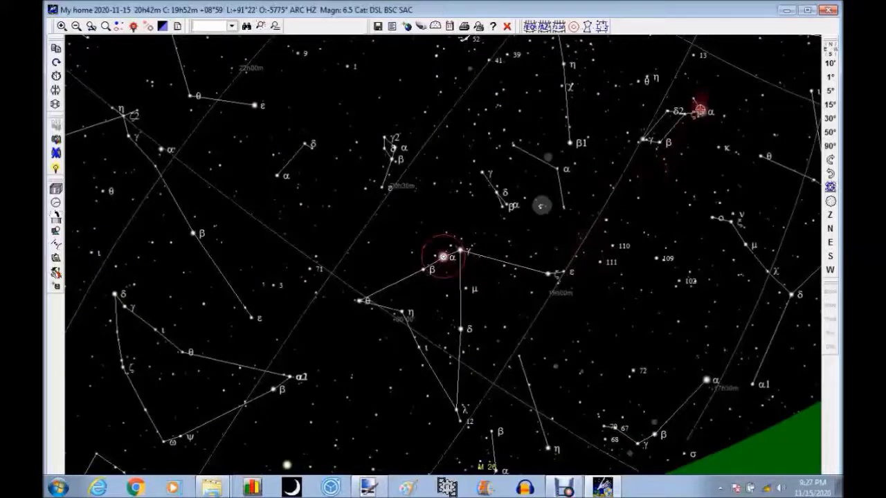
Check Vega's identification details, then widen the field to about 114°.
double_click(726, 115)
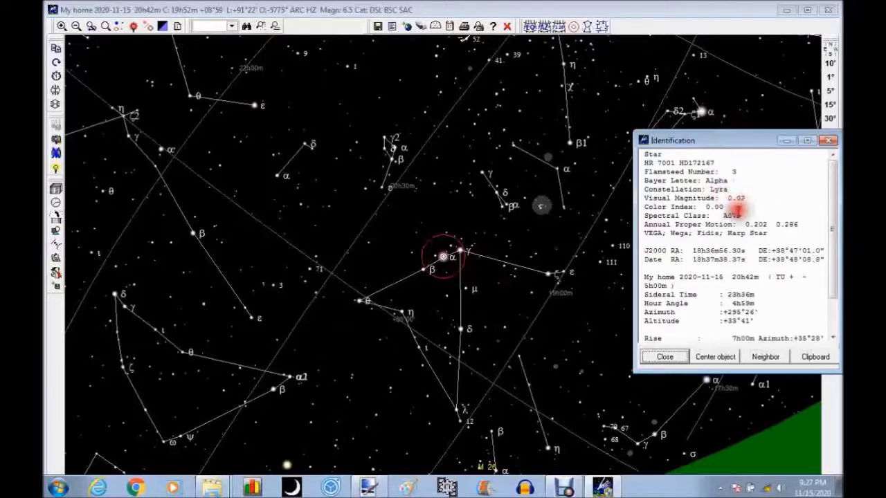
left_click(666, 357)
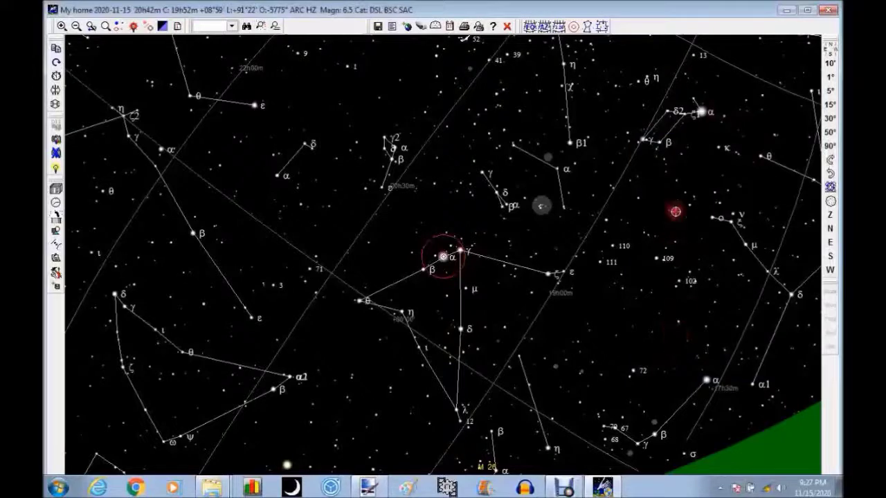
scroll(588, 182, "down", 1)
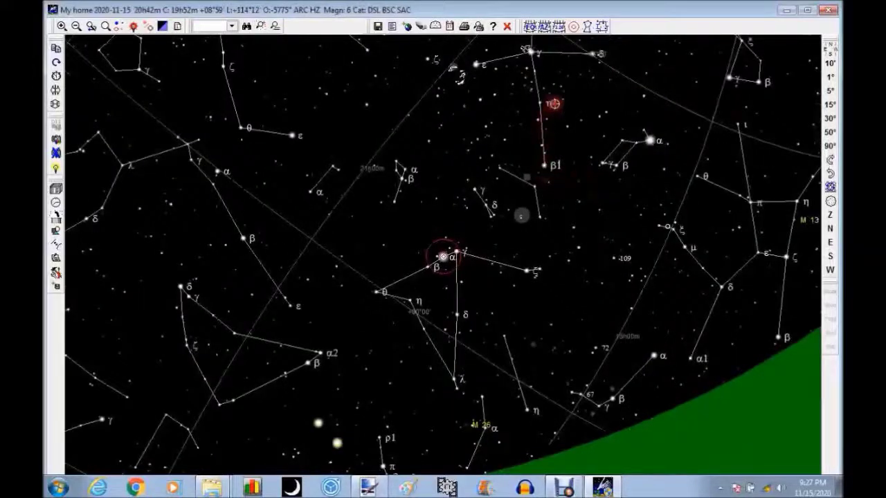
Recentre the wide chart north of Altair at about 19h49m +32°36'.
right_click(539, 124)
left_click(582, 139)
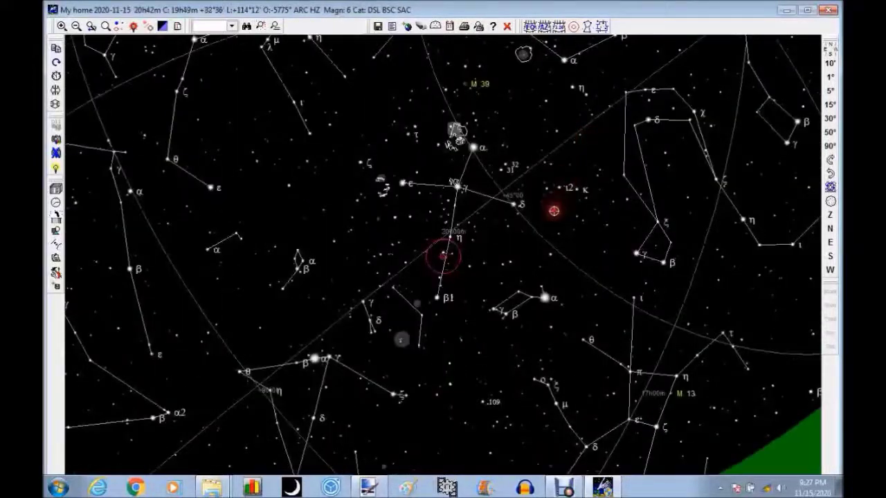